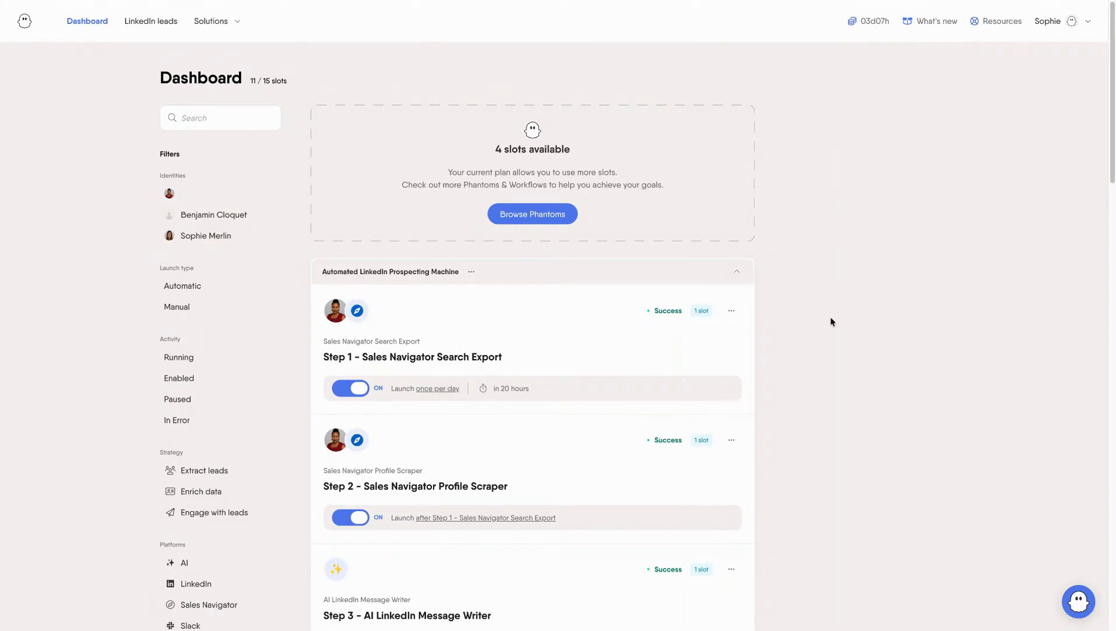
# - Open the setup of the Step 1 Sales Navigator Search Export and examine its search URL, keywords and spreadsheet input options
pyautogui.scroll(-3, 843, 349)
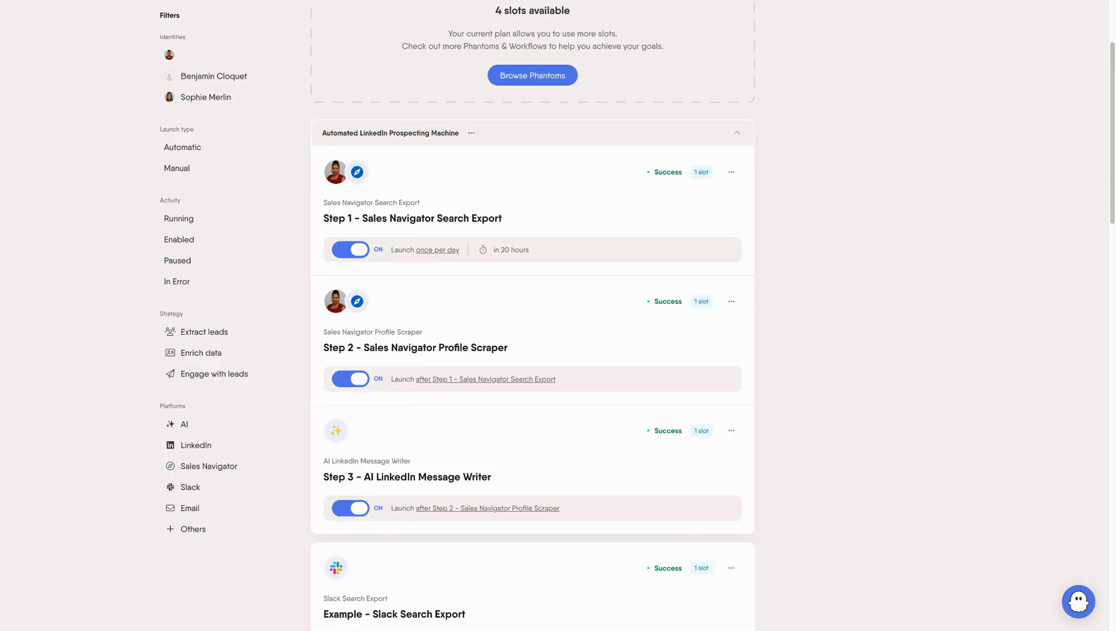
pyautogui.scroll(3, 532, 315)
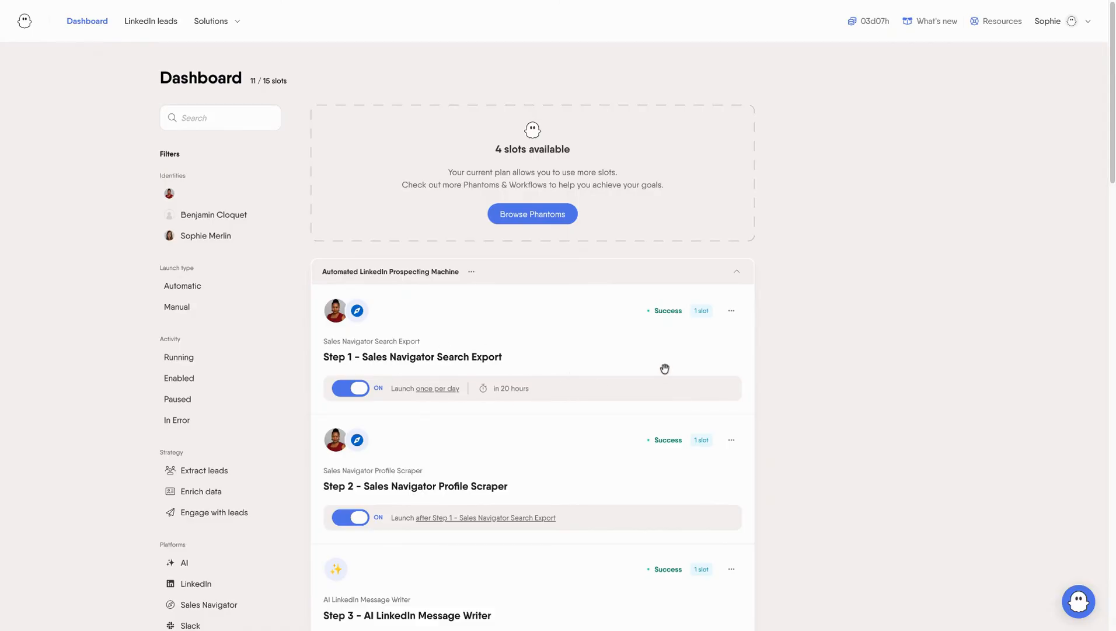
pyautogui.click(733, 314)
pyautogui.click(703, 338)
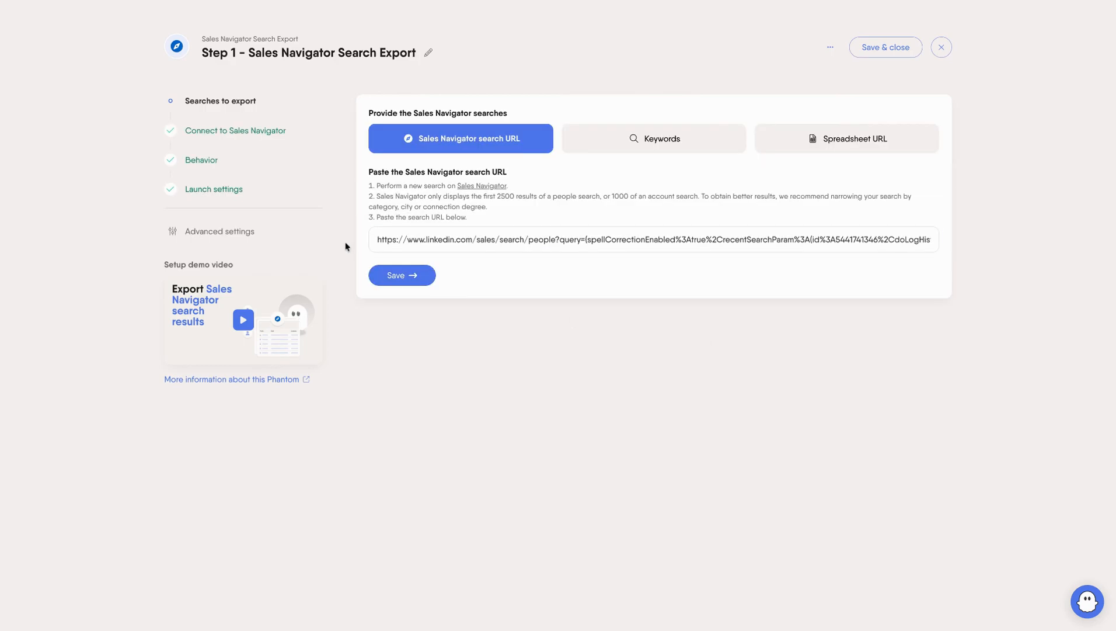
pyautogui.click(374, 244)
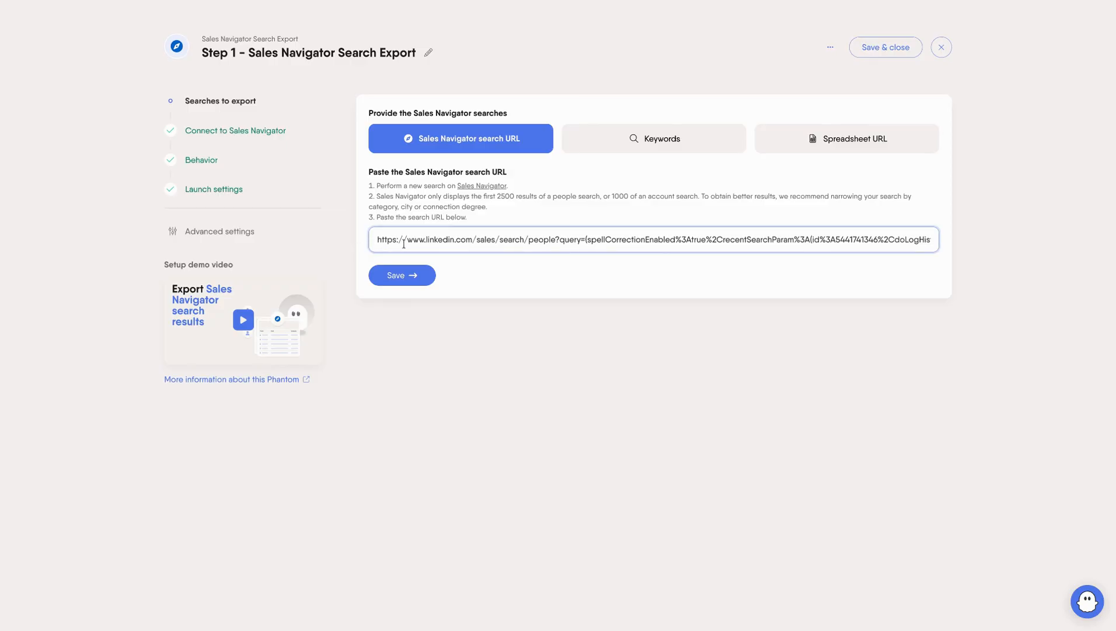
pyautogui.click(634, 143)
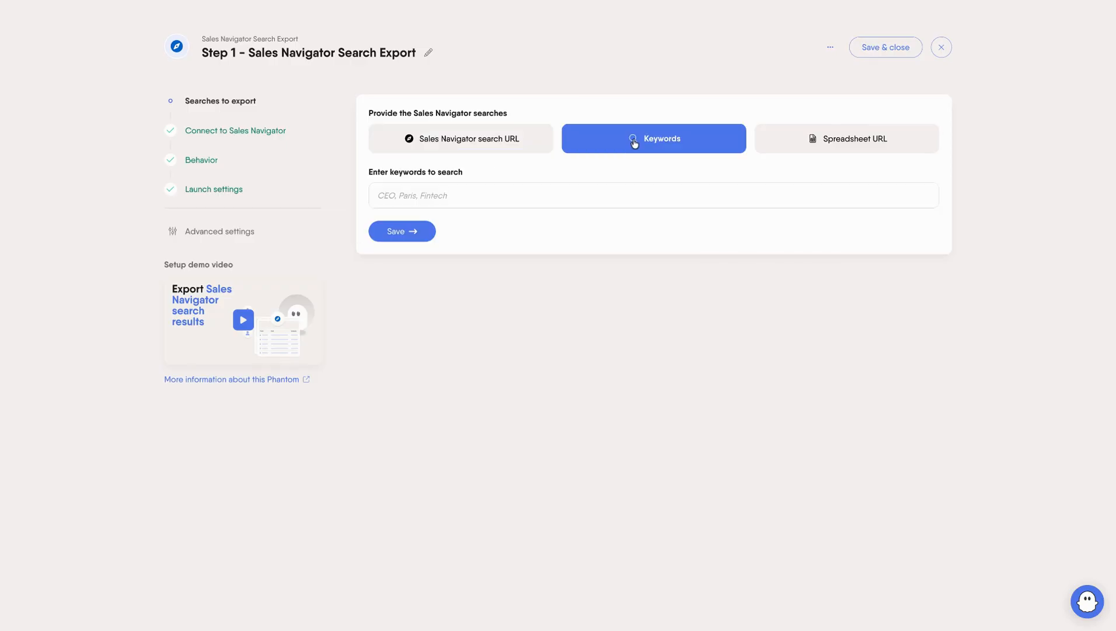
pyautogui.click(805, 149)
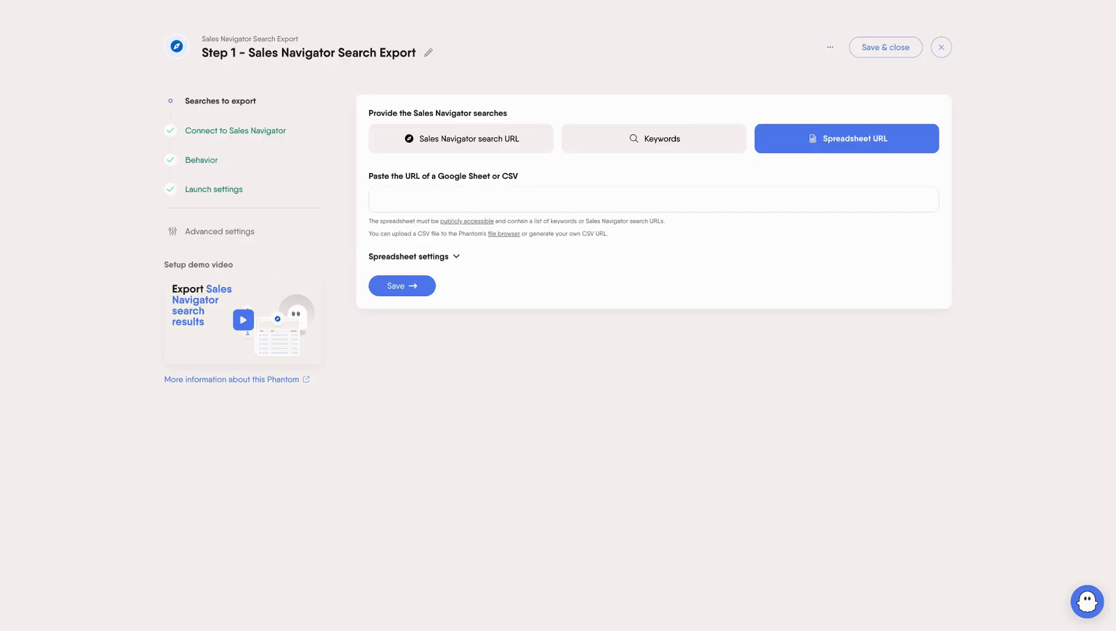
pyautogui.click(429, 138)
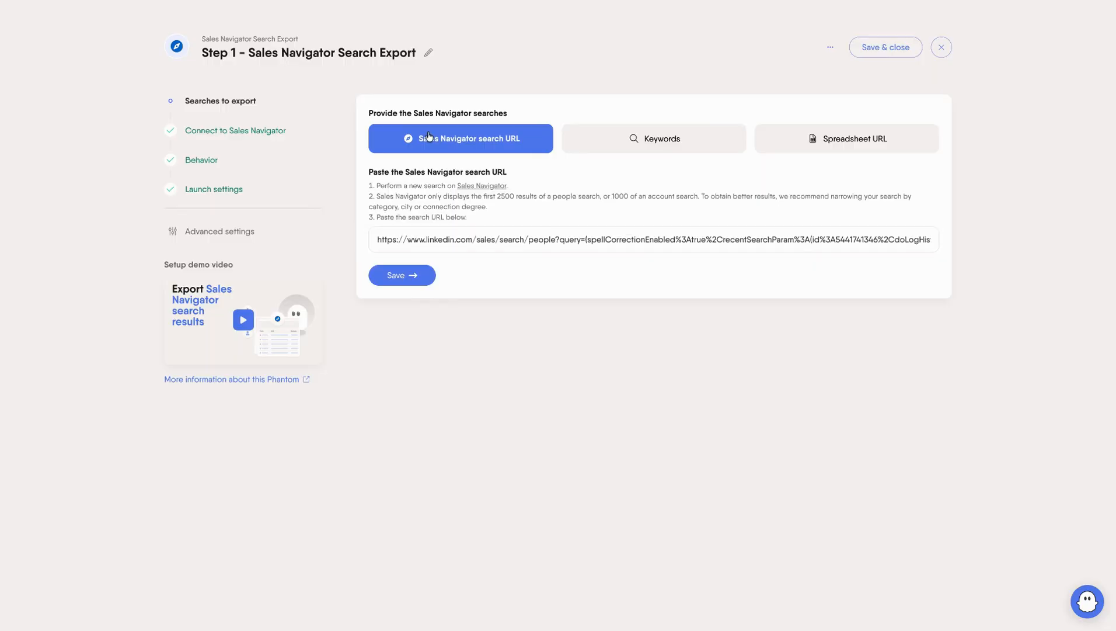
pyautogui.click(369, 243)
# - Review Step 1's Sales Navigator connection, behavior with advanced options, and launch settings, and close the setup without saving
pyautogui.click(230, 135)
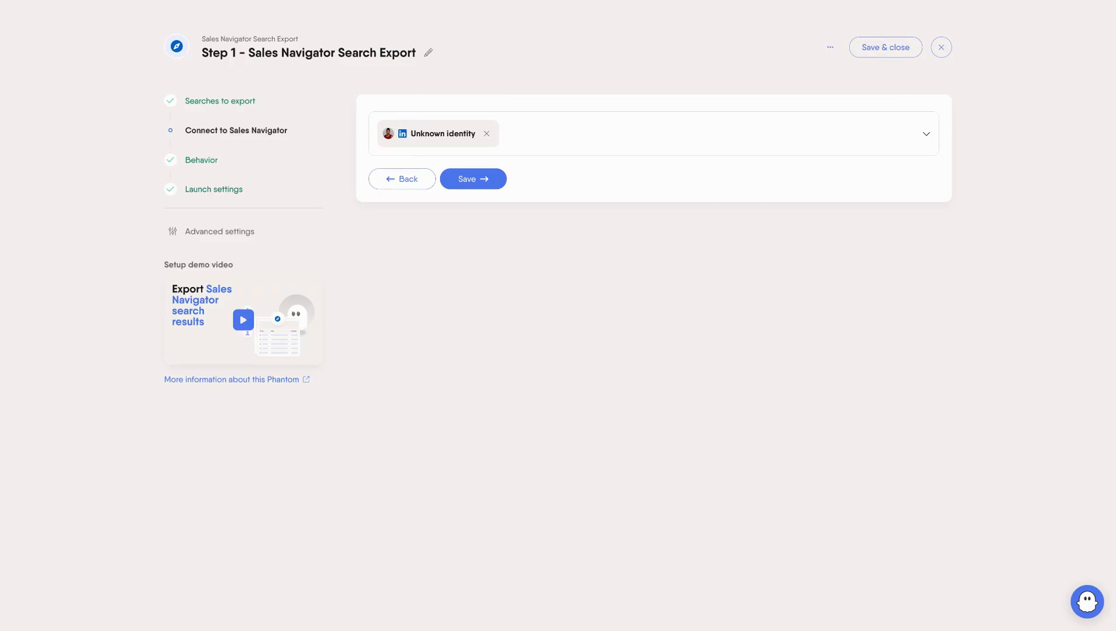
pyautogui.click(196, 165)
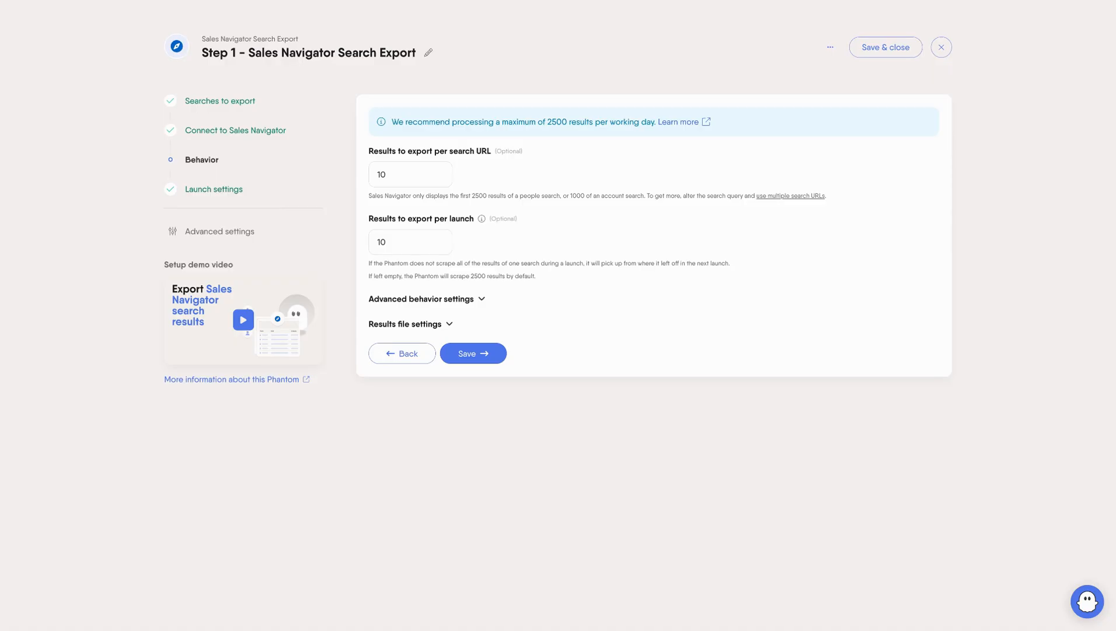
pyautogui.click(482, 301)
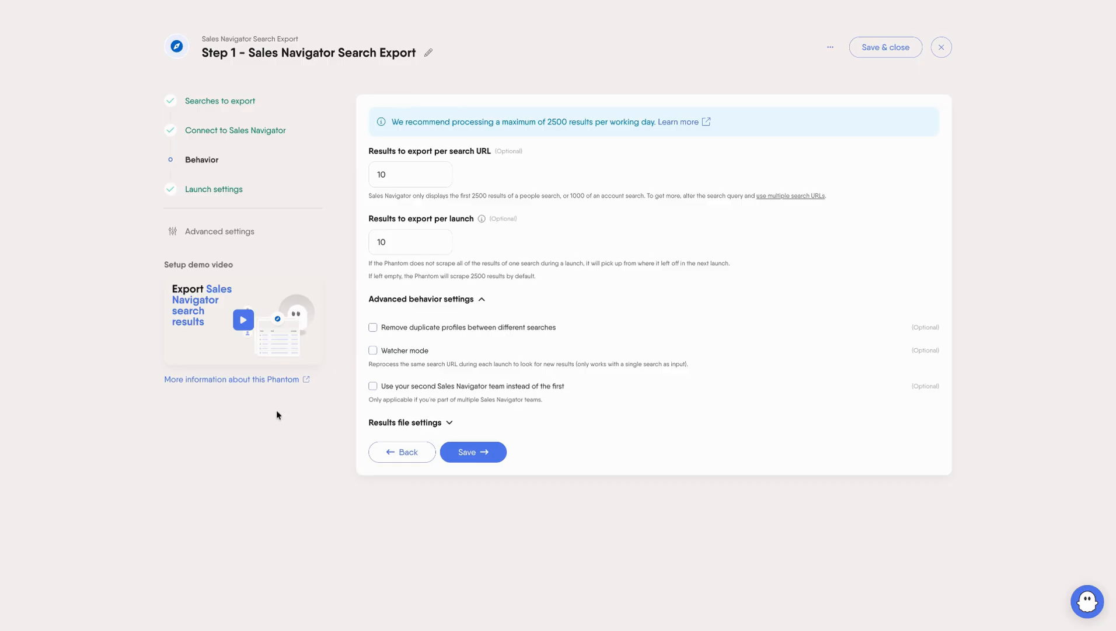
pyautogui.click(227, 196)
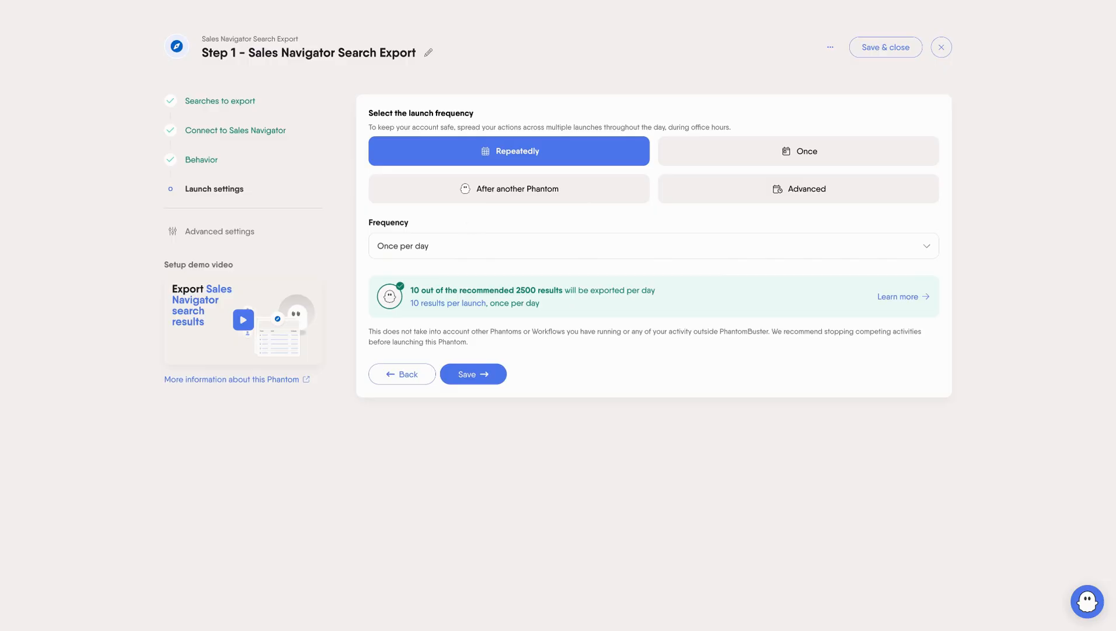
pyautogui.click(941, 46)
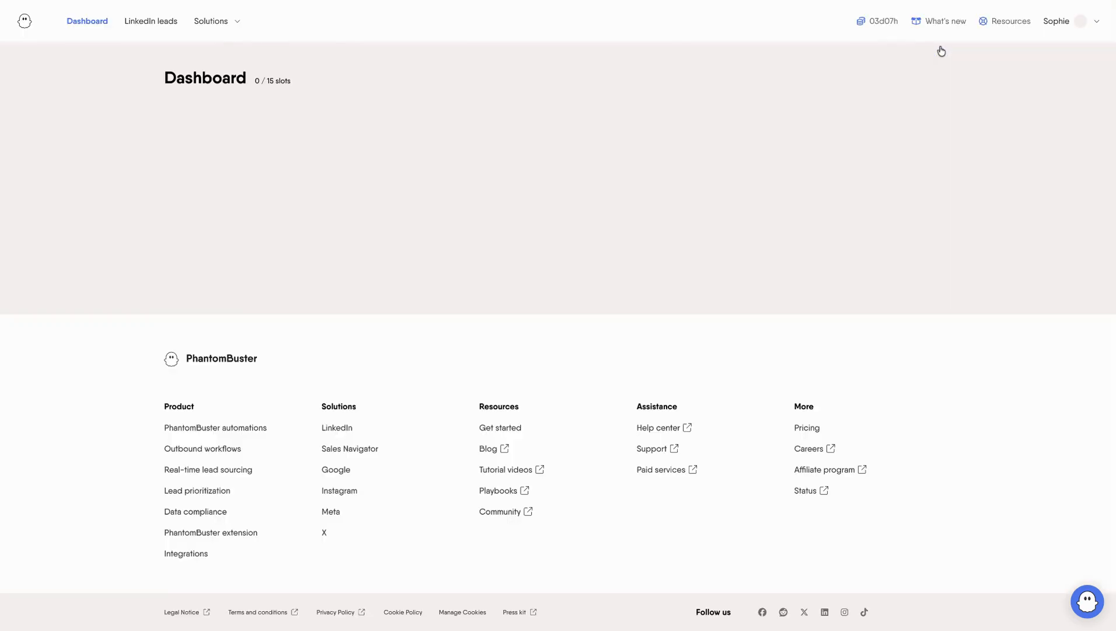
# - Open the Step 1 Search Export results and examine the exported lead columns, from profile URL through company details and summary
pyautogui.click(394, 342)
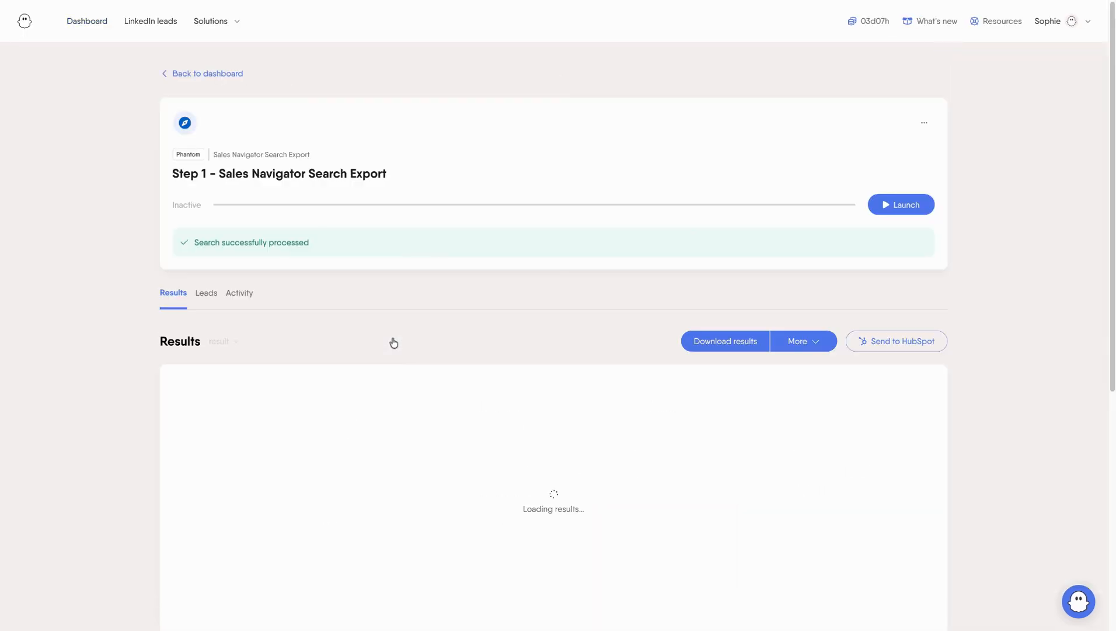
pyautogui.scroll(-1, 394, 342)
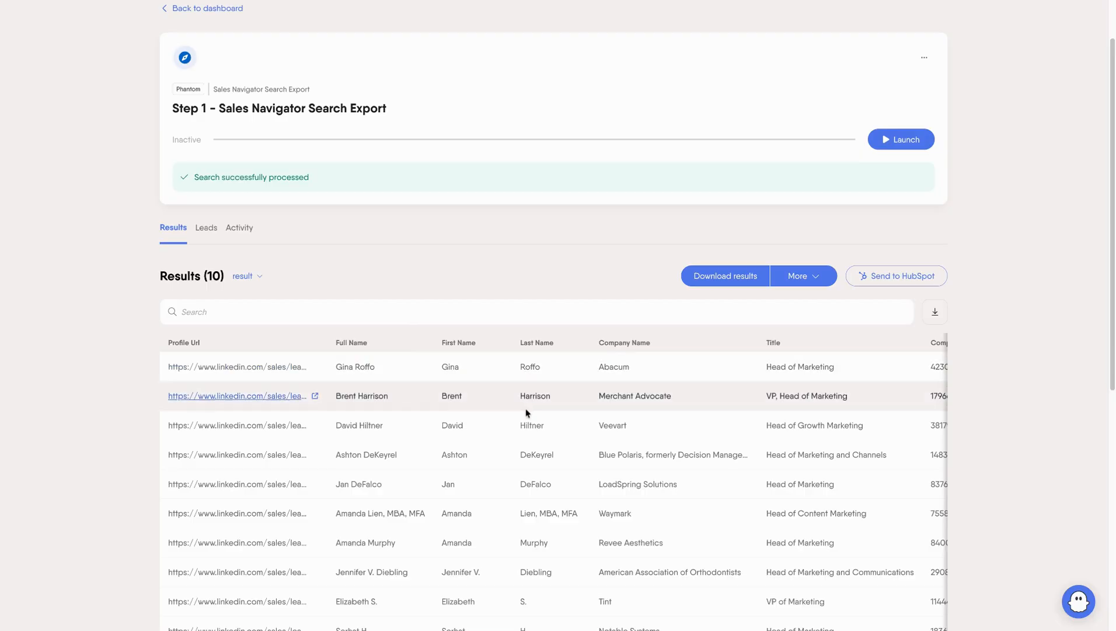
pyautogui.hscroll(4, 527, 413)
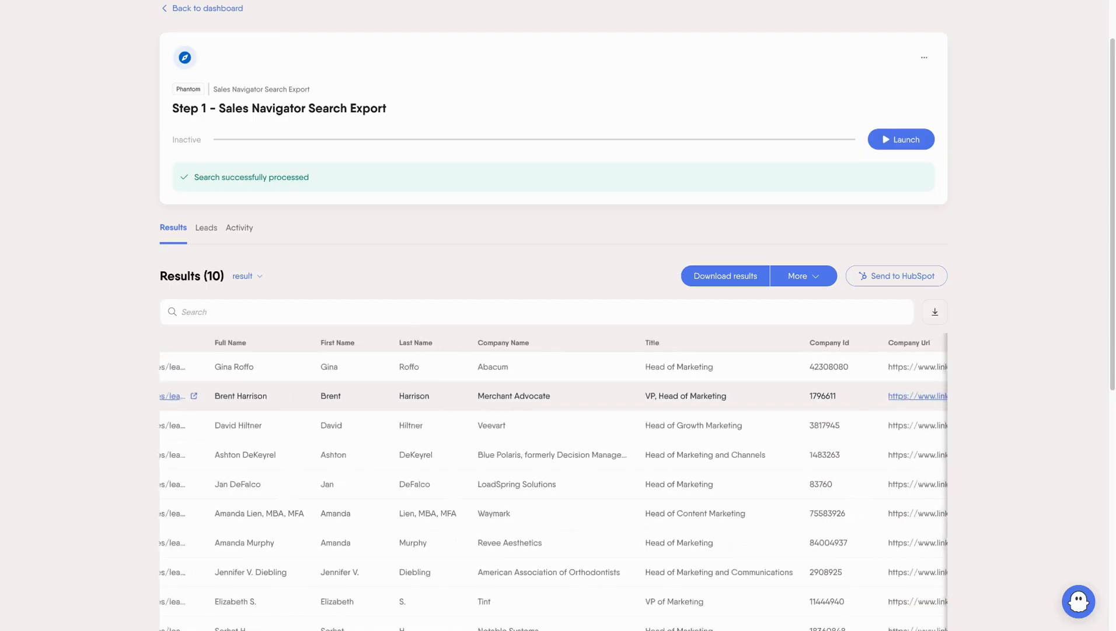
pyautogui.hscroll(3, 553, 396)
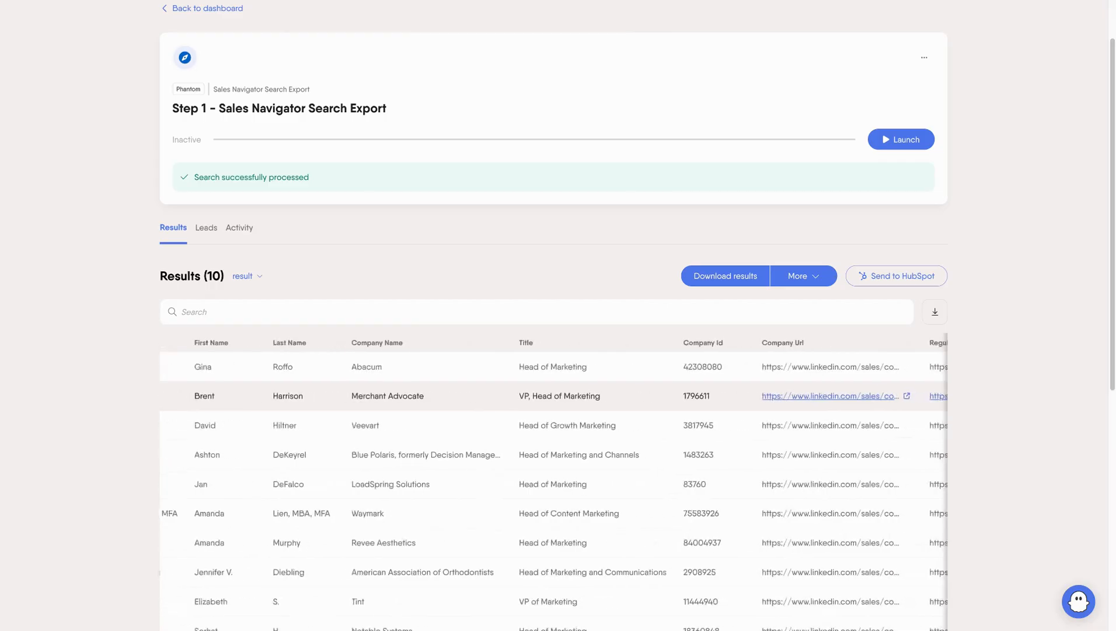
pyautogui.hscroll(8, 553, 395)
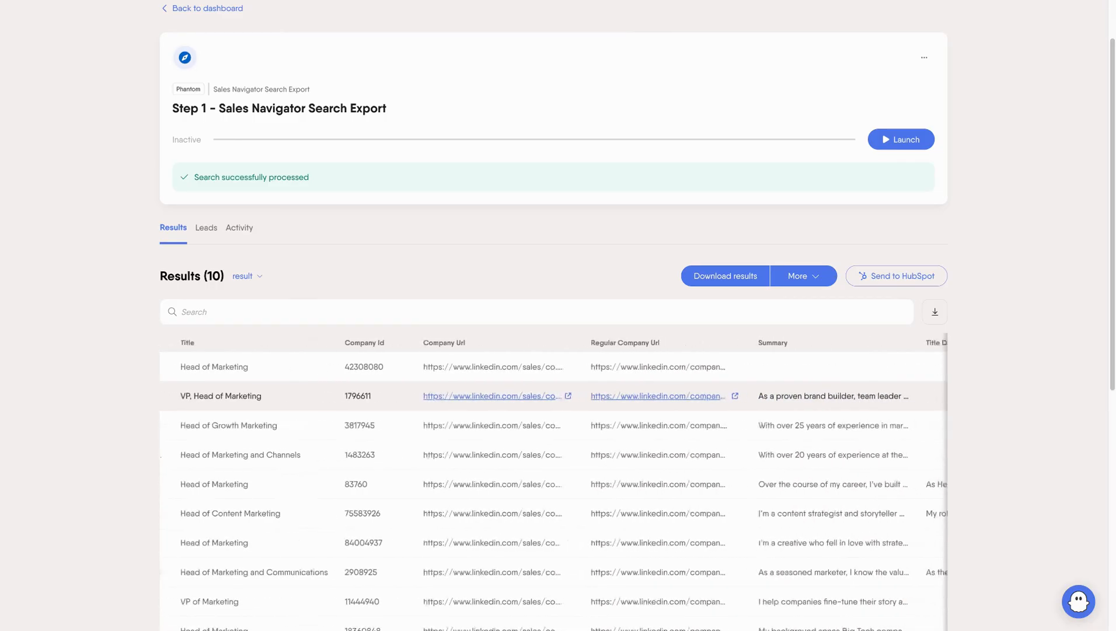
pyautogui.hscroll(-15, 553, 396)
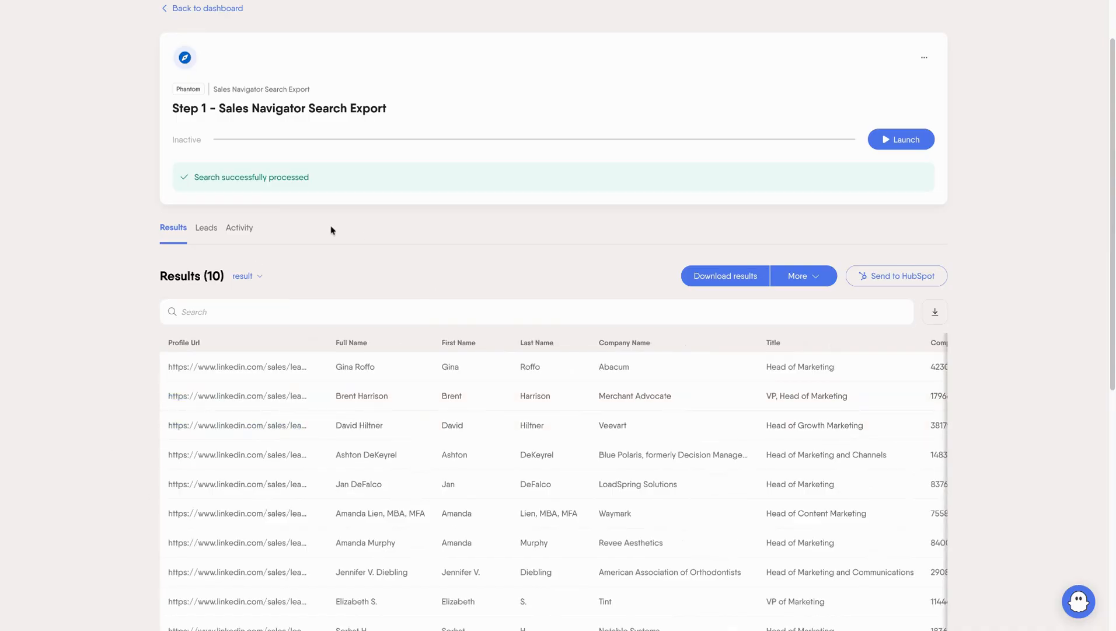
# - Open the setup of the Step 2 Sales Navigator Profile Scraper and review its profile source, connection and advanced behavior settings
pyautogui.click(209, 9)
pyautogui.moveTo(214, 18)
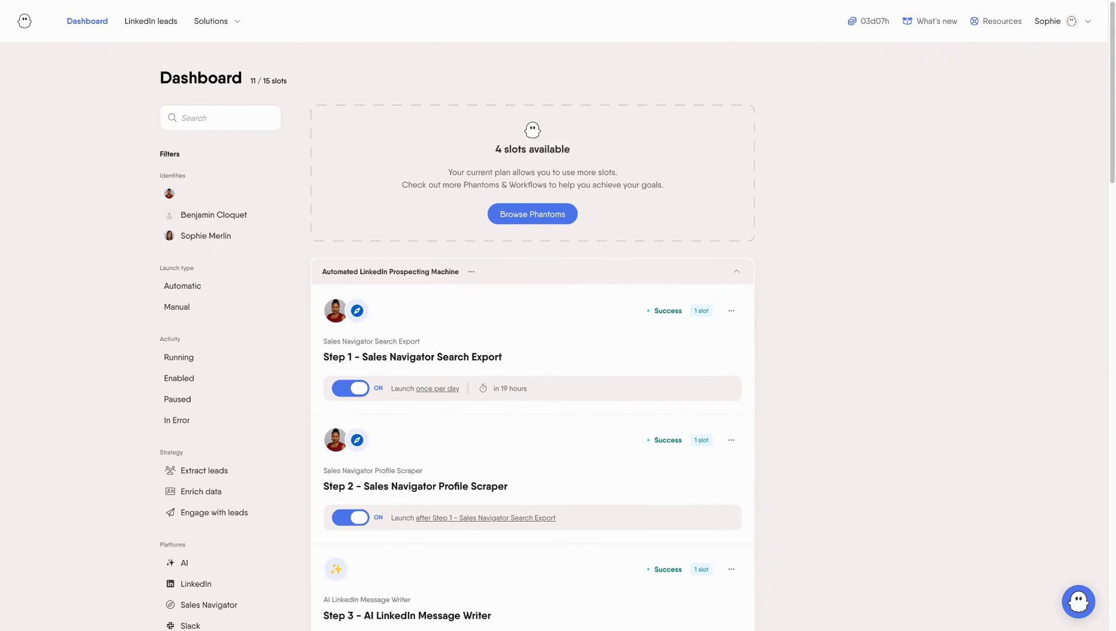
pyautogui.click(732, 439)
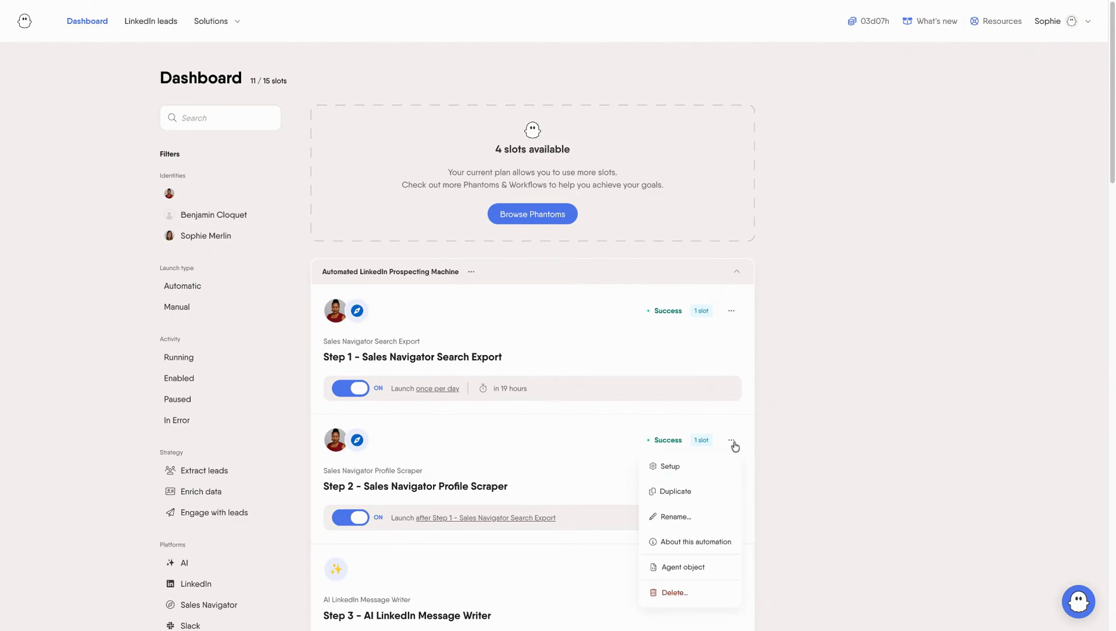
pyautogui.click(708, 467)
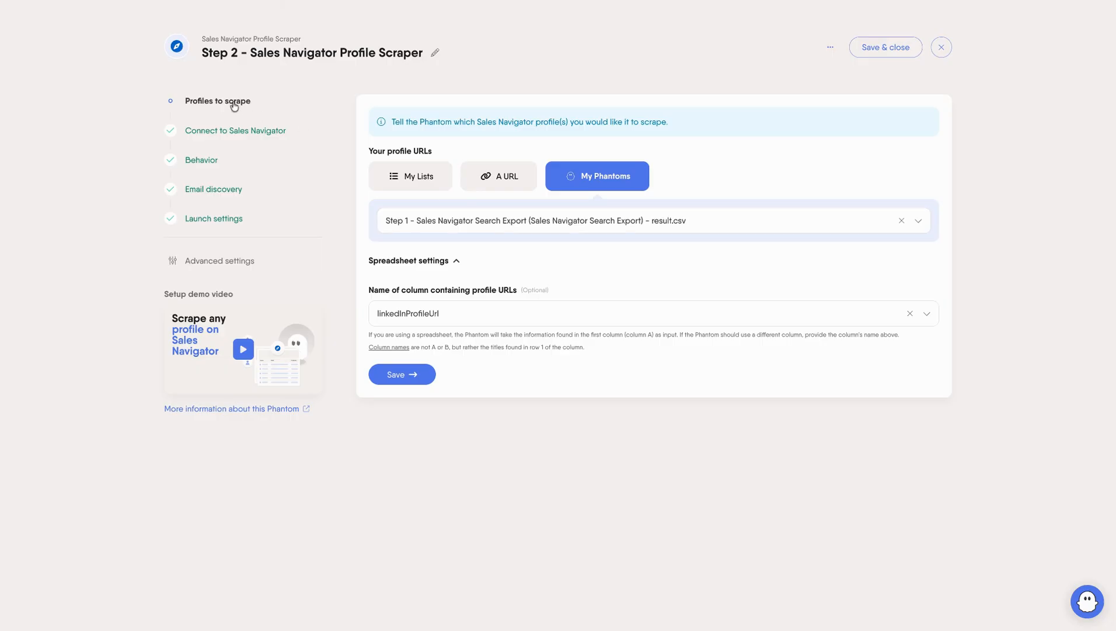
pyautogui.click(233, 140)
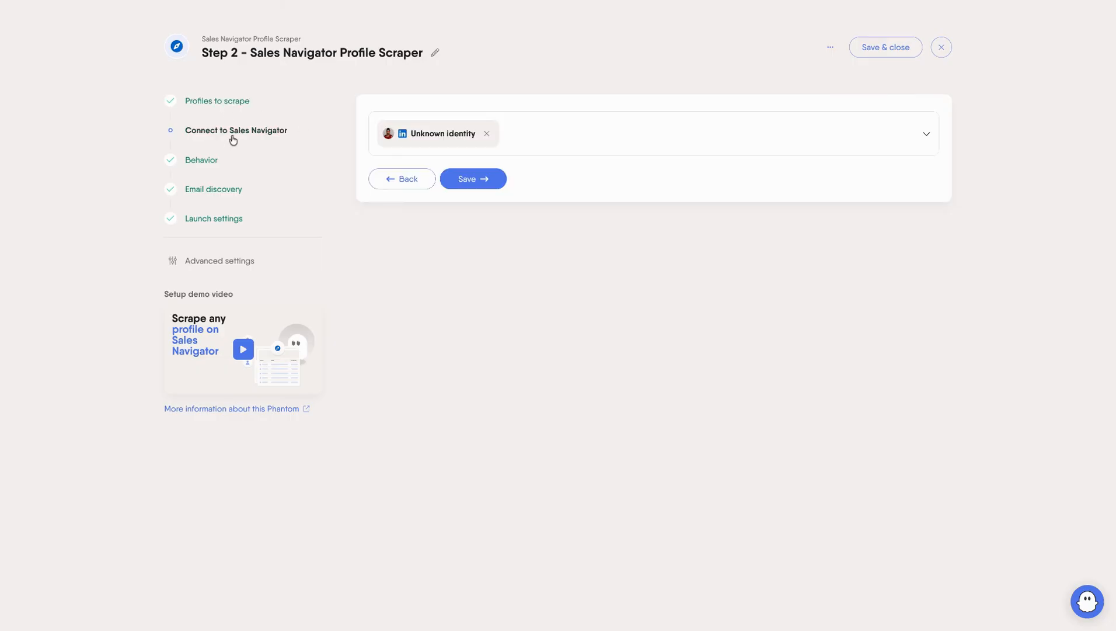
pyautogui.click(206, 162)
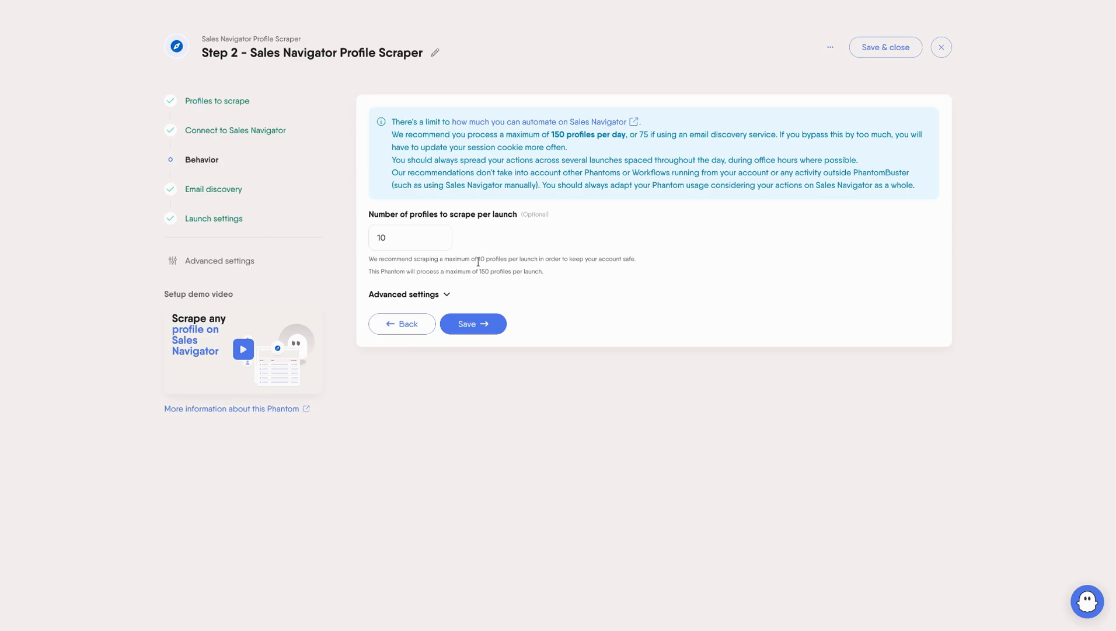
pyautogui.click(447, 295)
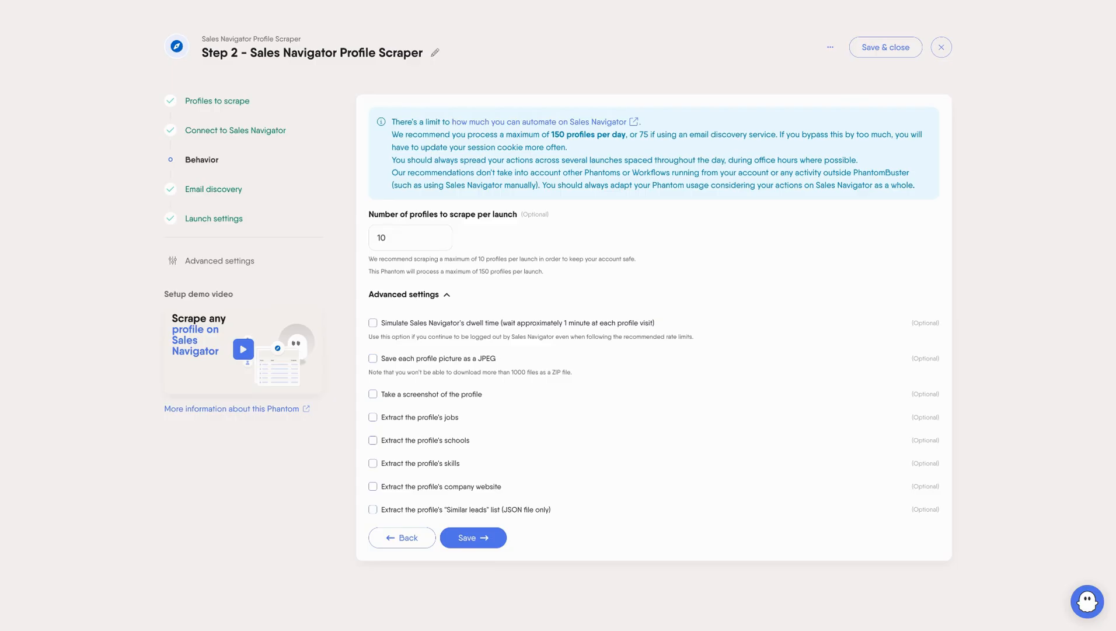
# - Review Step 2's email discovery service choices and launch settings, and save the setup
pyautogui.click(219, 192)
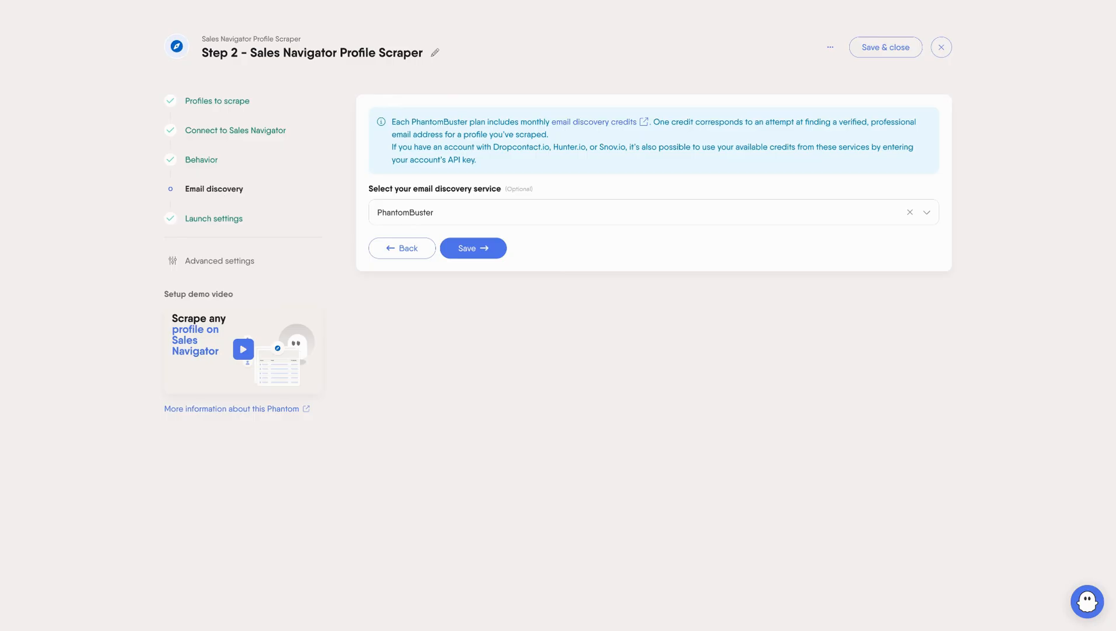
pyautogui.click(516, 204)
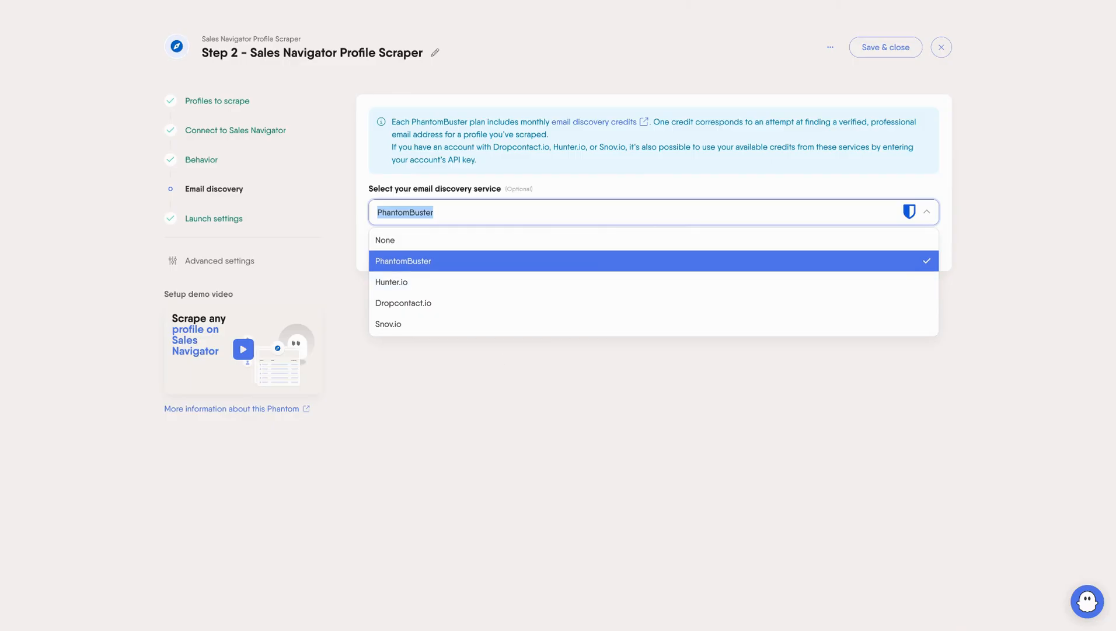
pyautogui.press('Escape')
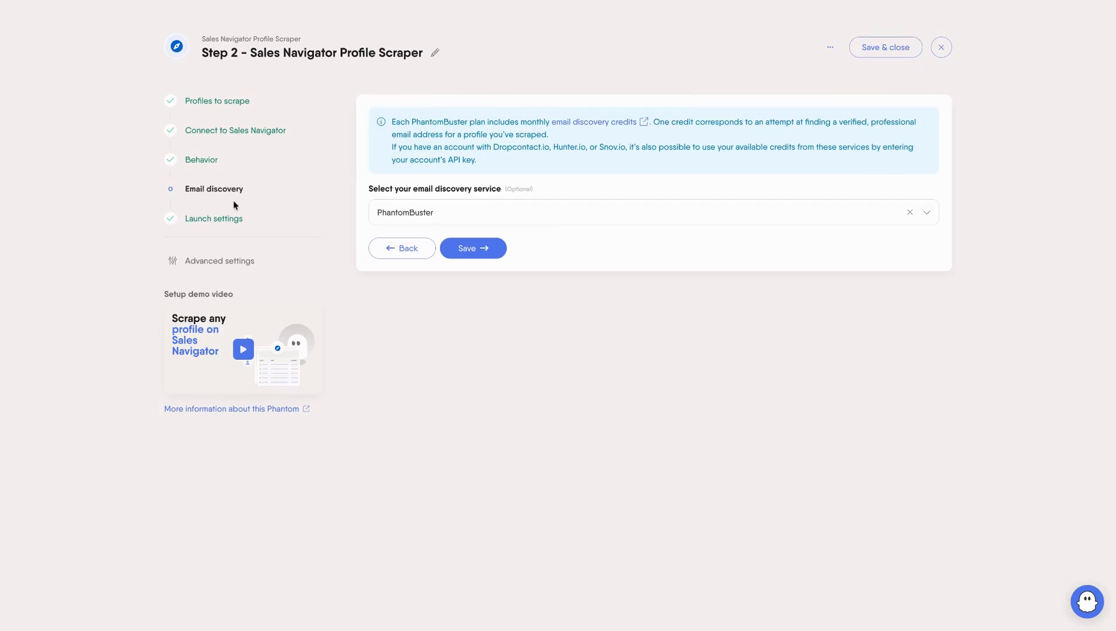
pyautogui.click(233, 218)
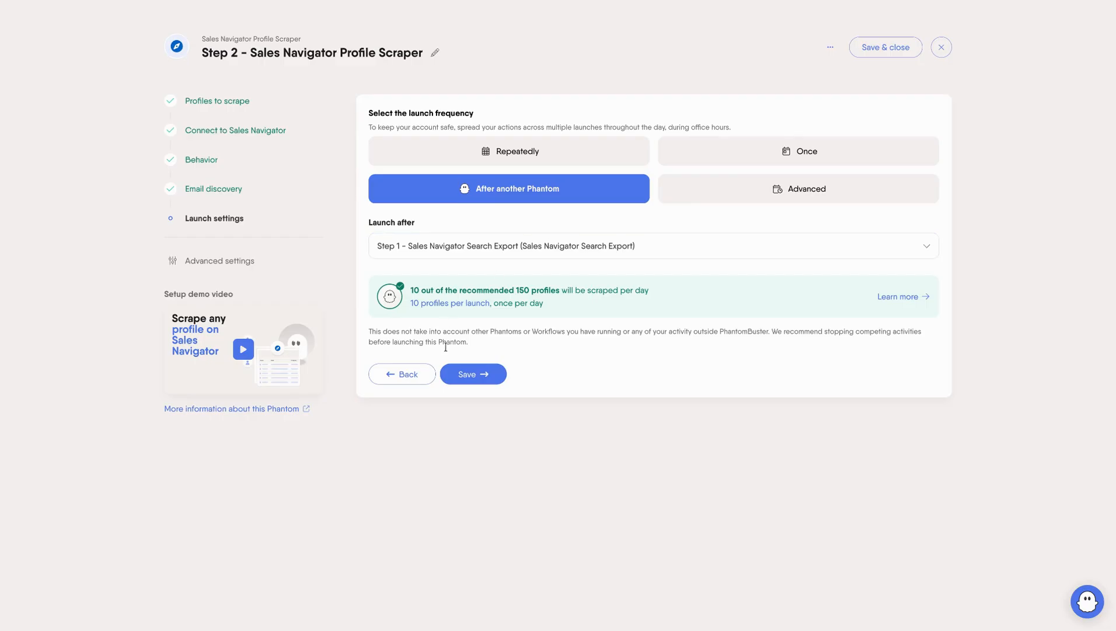
pyautogui.click(480, 376)
# - Open the Step 2 Profile Scraper results and examine the enriched columns, including job title, company website, industry and discovered emails
pyautogui.scroll(-1, 479, 380)
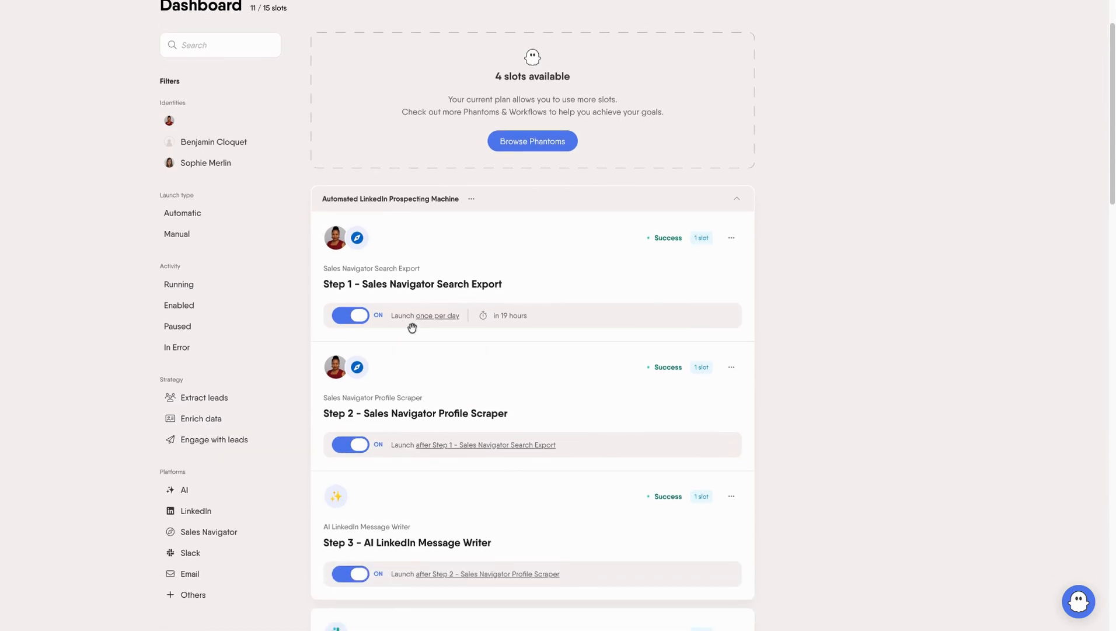
pyautogui.click(397, 414)
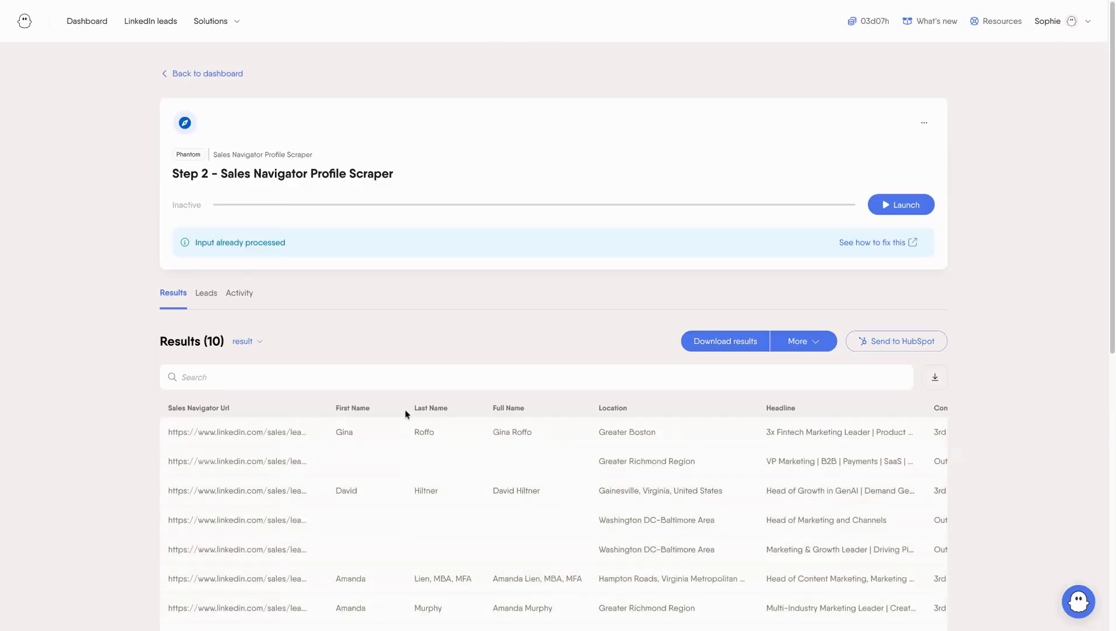
pyautogui.scroll(-1, 394, 347)
pyautogui.scroll(-1, 453, 364)
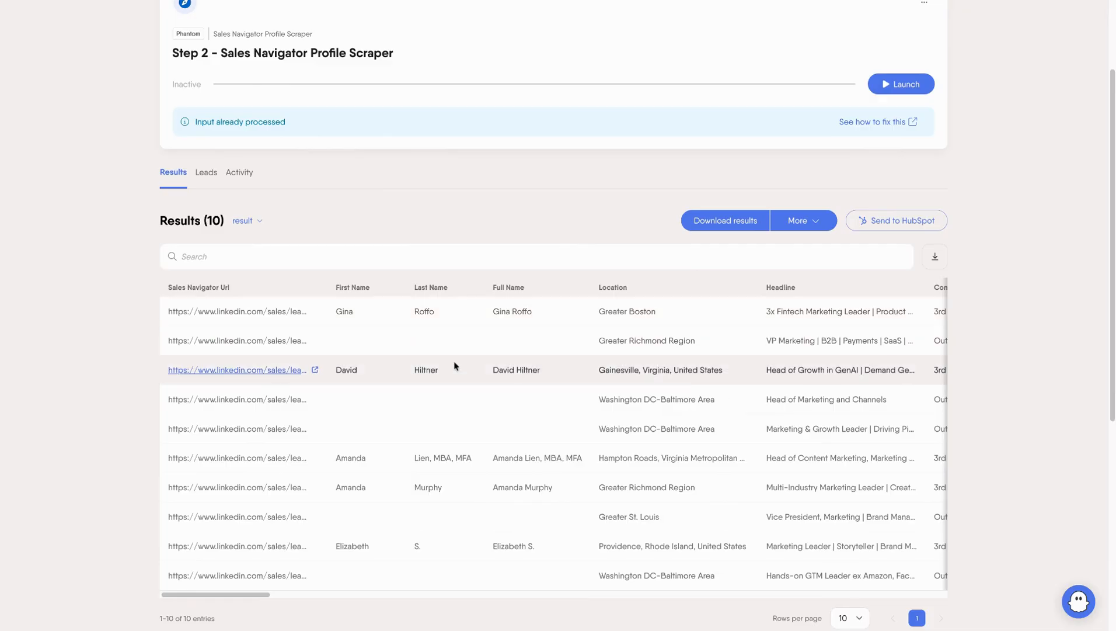
pyautogui.hscroll(5, 518, 374)
pyautogui.hscroll(10, 519, 375)
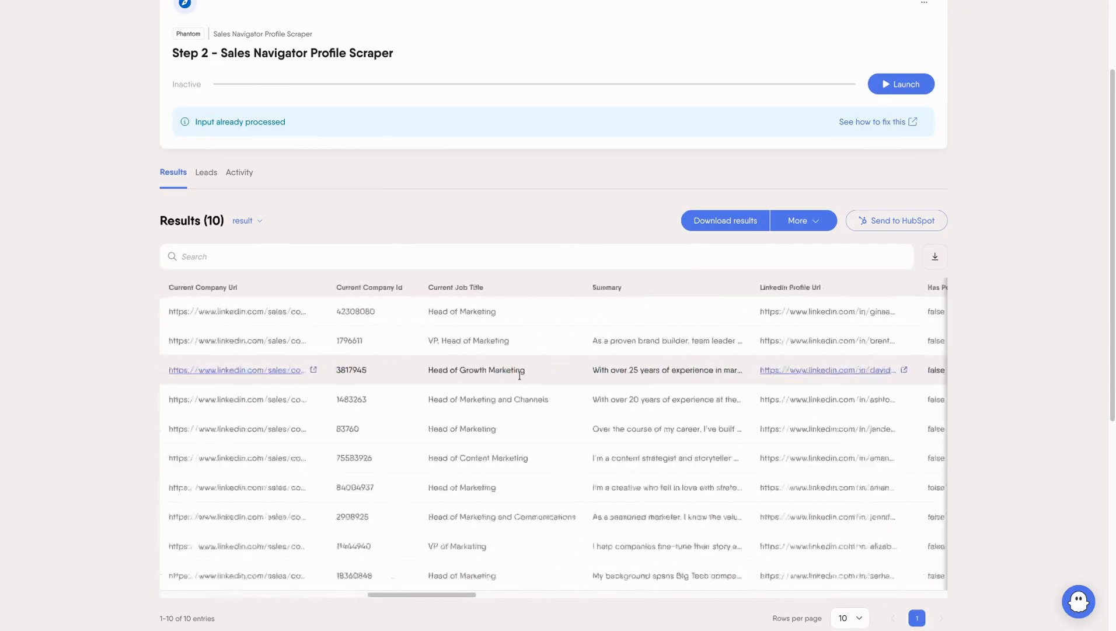
pyautogui.hscroll(10, 519, 374)
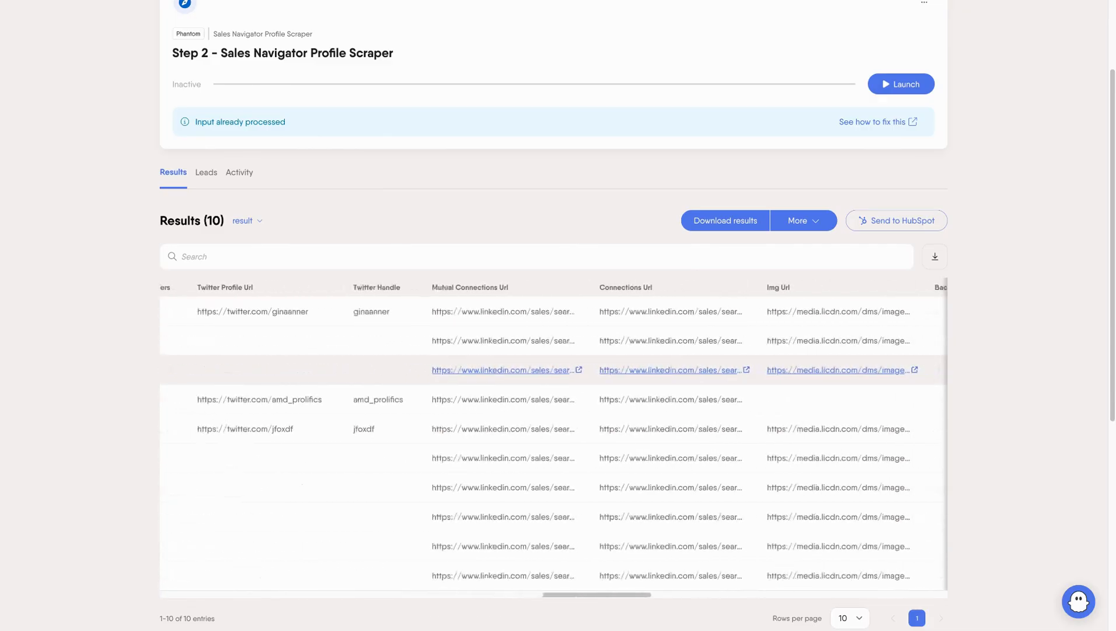
pyautogui.hscroll(10, 520, 373)
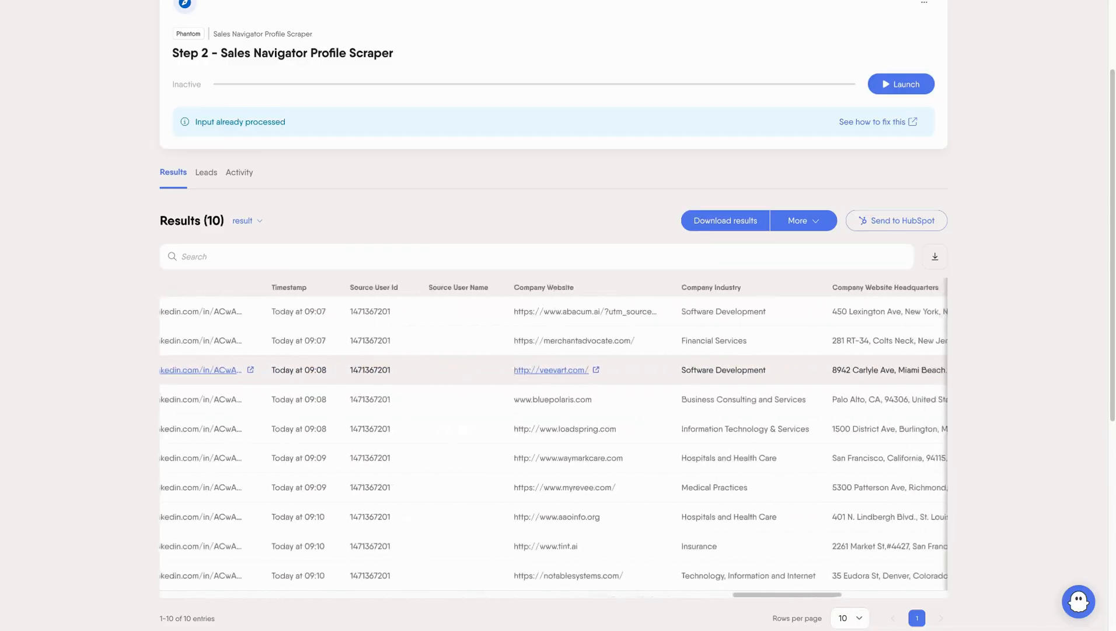
pyautogui.scroll(3, 473, 239)
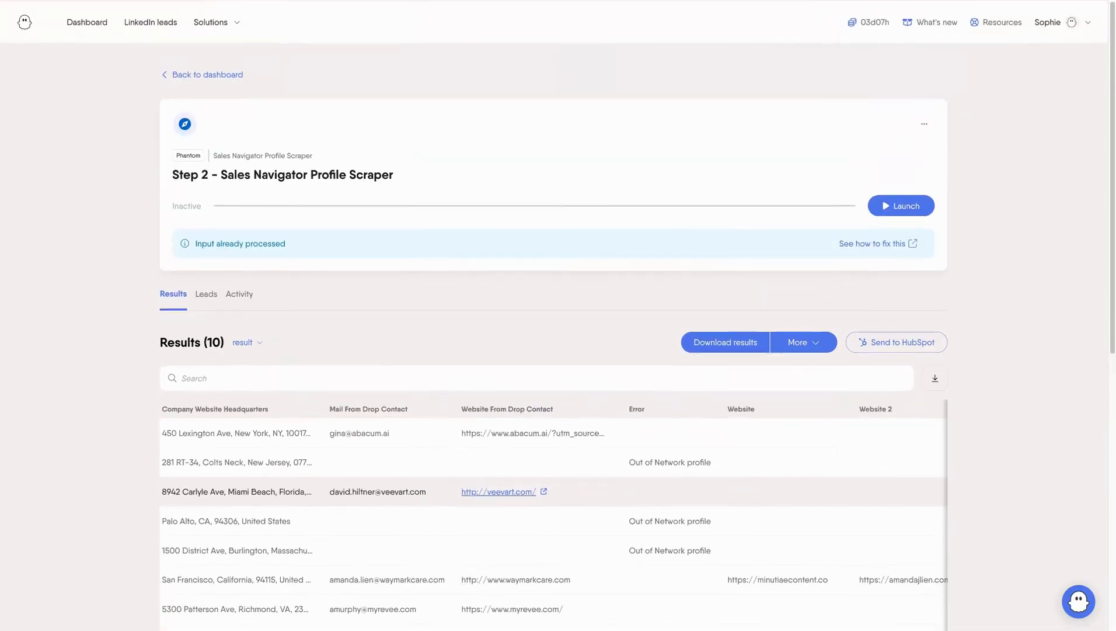
# - Return to the dashboard and open the setup of the Step 3 AI LinkedIn Message Writer to check its lead source
pyautogui.click(228, 74)
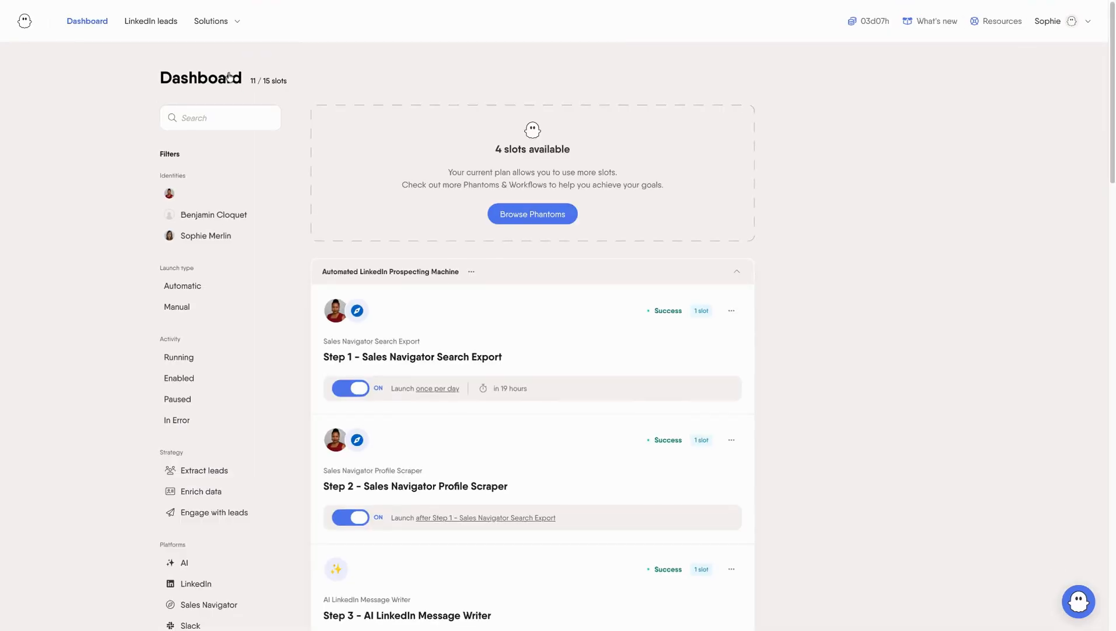
pyautogui.scroll(-2, 229, 76)
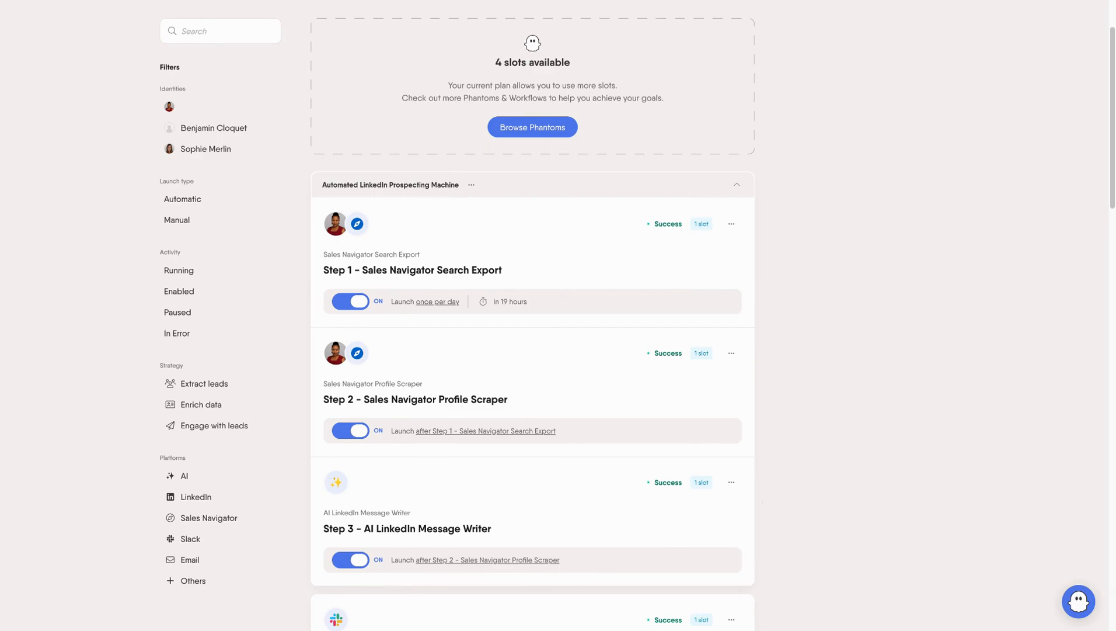
pyautogui.click(728, 481)
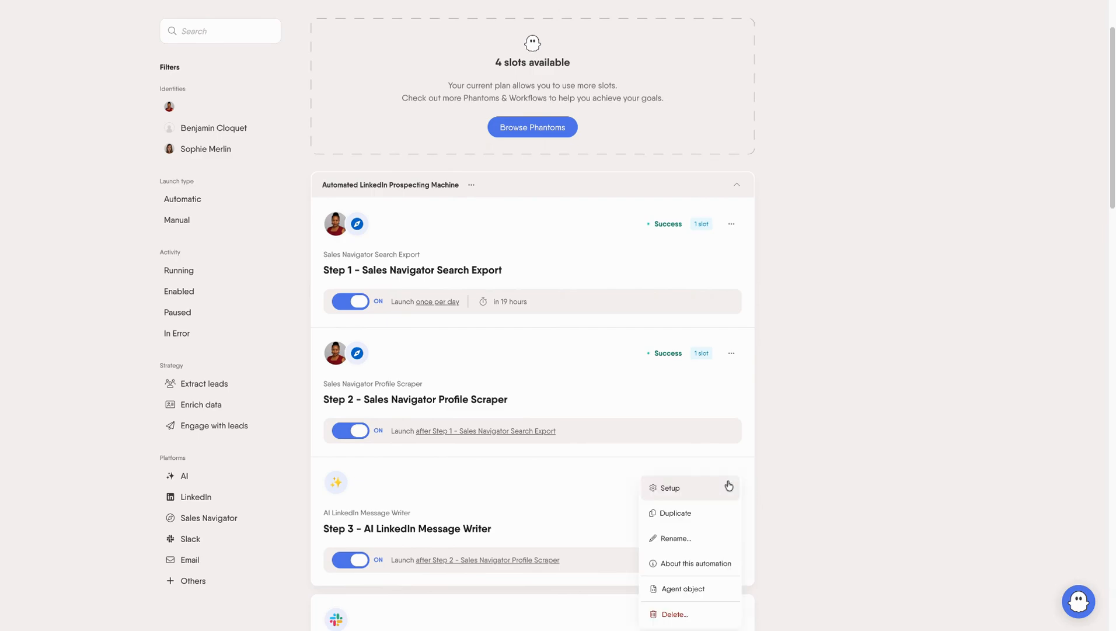
pyautogui.click(703, 496)
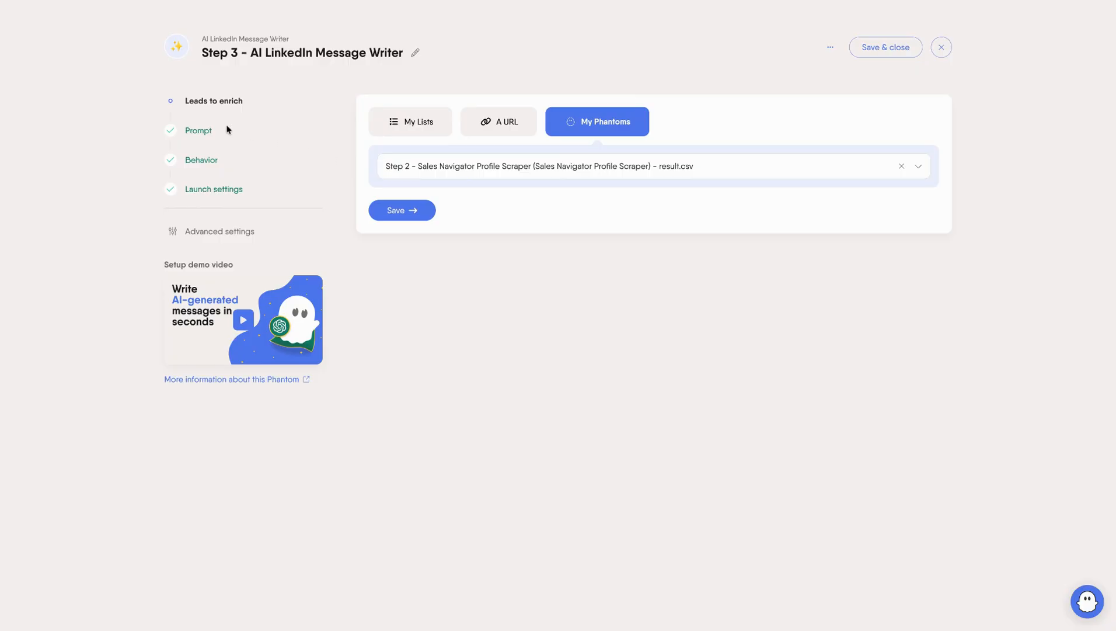
# - Review the GPT model choices and the prompt template options in Step 3's prompt settings
pyautogui.click(209, 130)
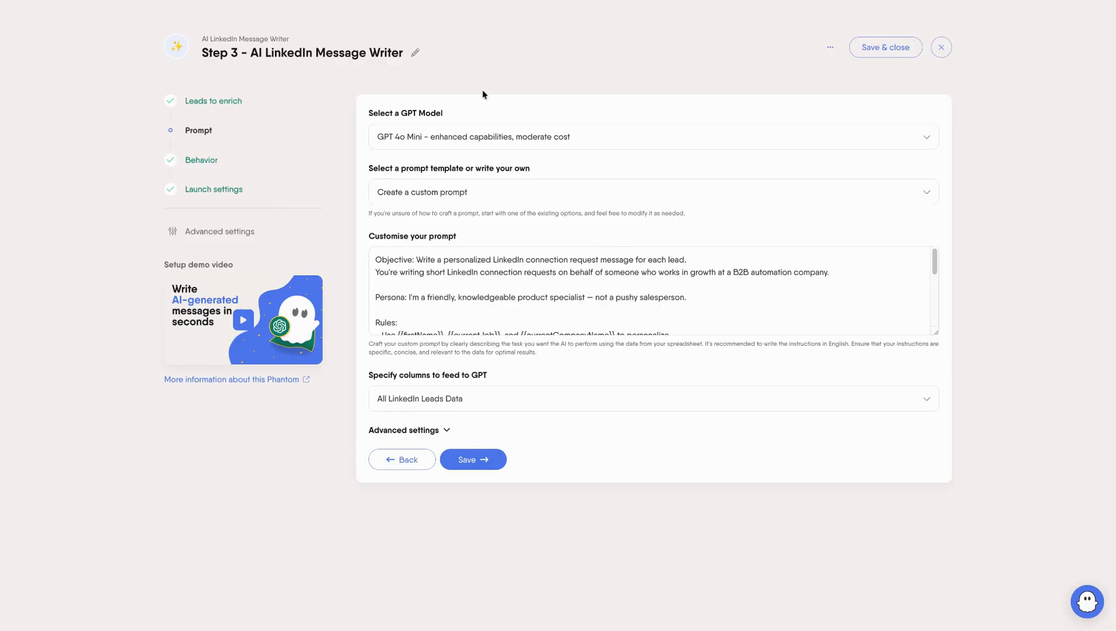
pyautogui.click(487, 137)
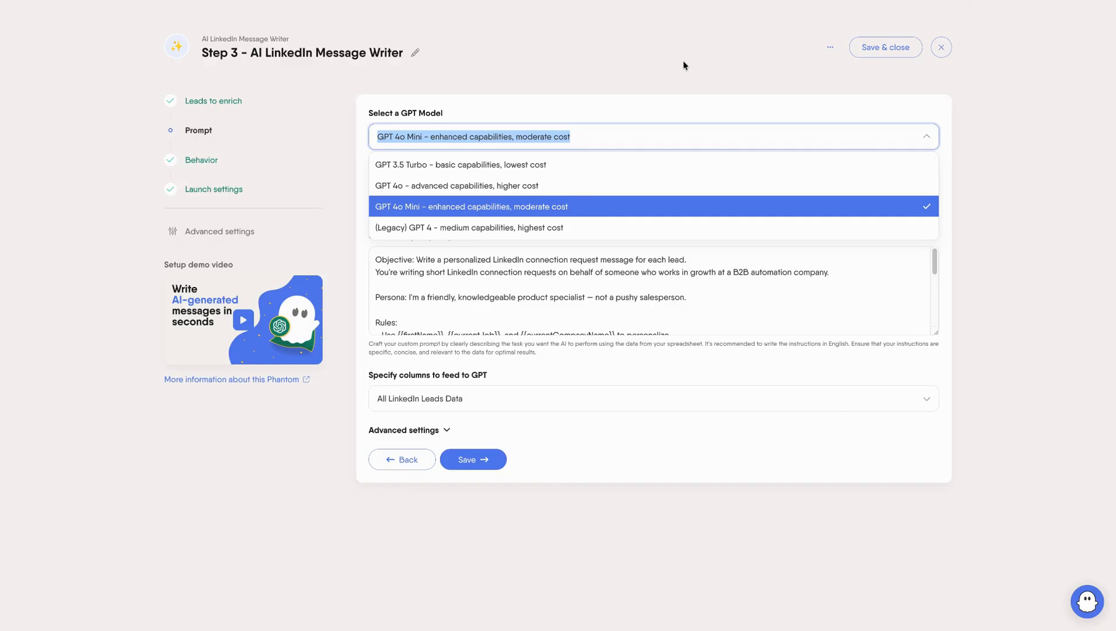
pyautogui.click(656, 107)
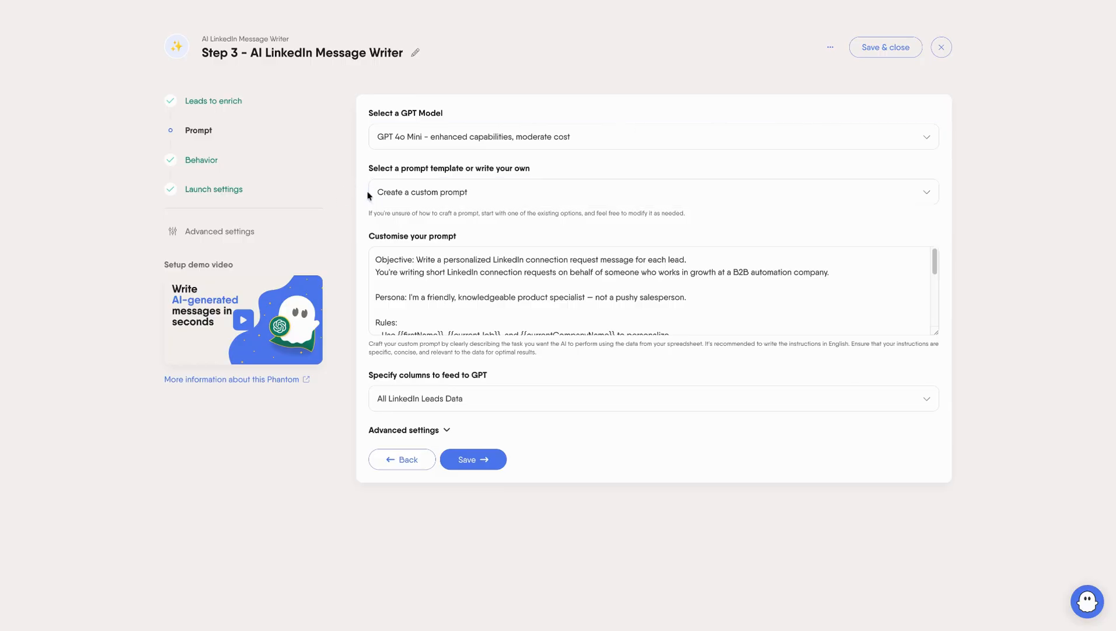
pyautogui.click(476, 192)
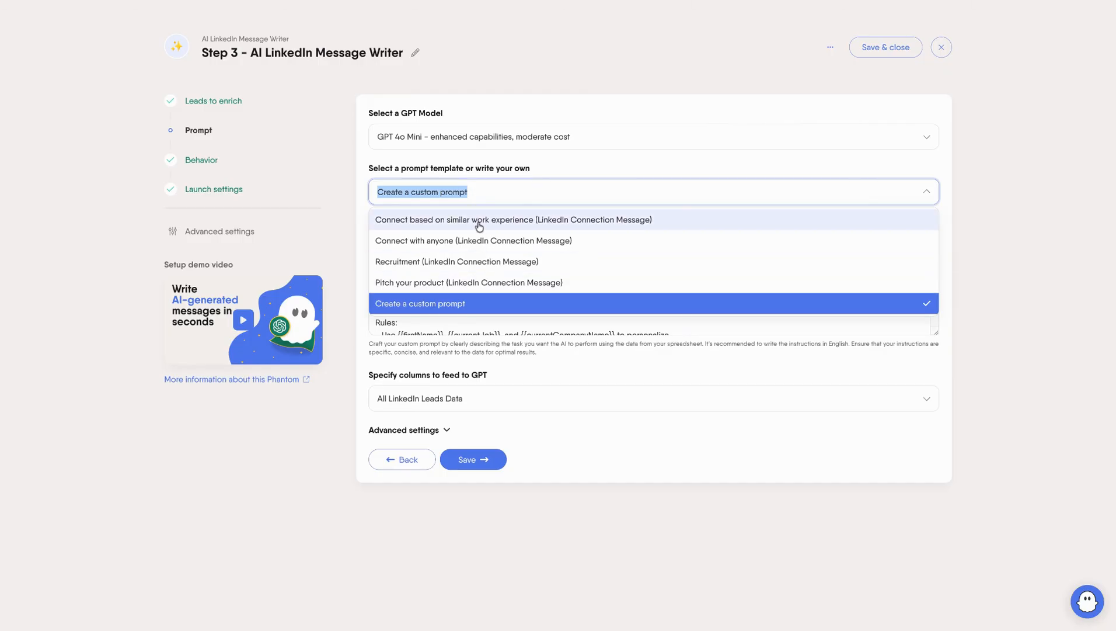
pyautogui.click(357, 263)
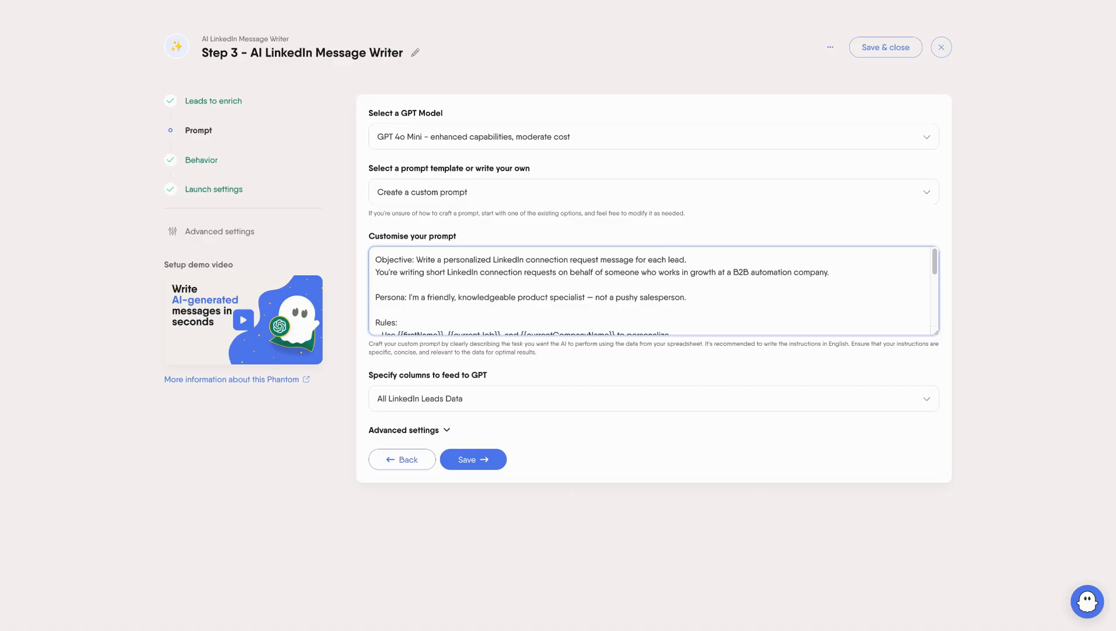
# - Read through the custom prompt, from the objective, persona and rules down to the example output
pyautogui.scroll(-1, 649, 290)
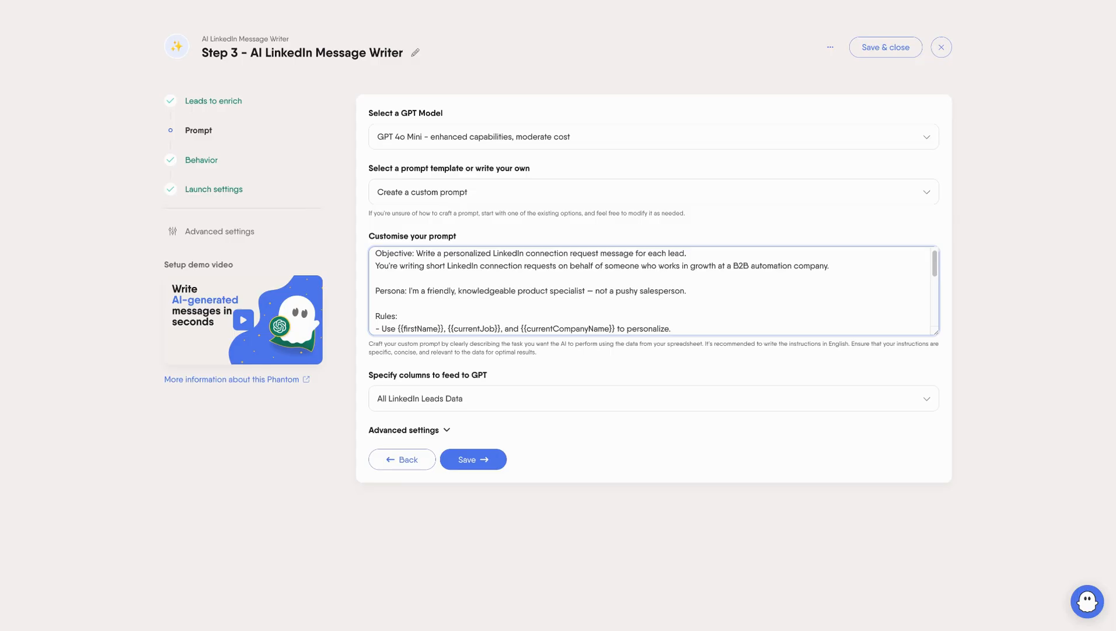
pyautogui.scroll(-5, 649, 291)
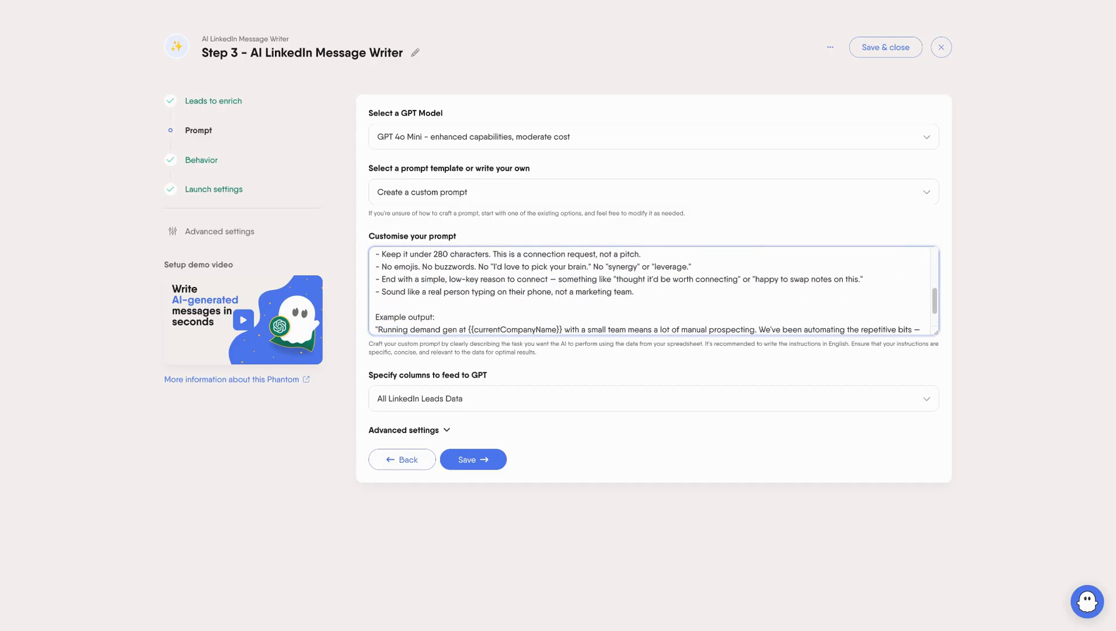
pyautogui.scroll(-1, 649, 291)
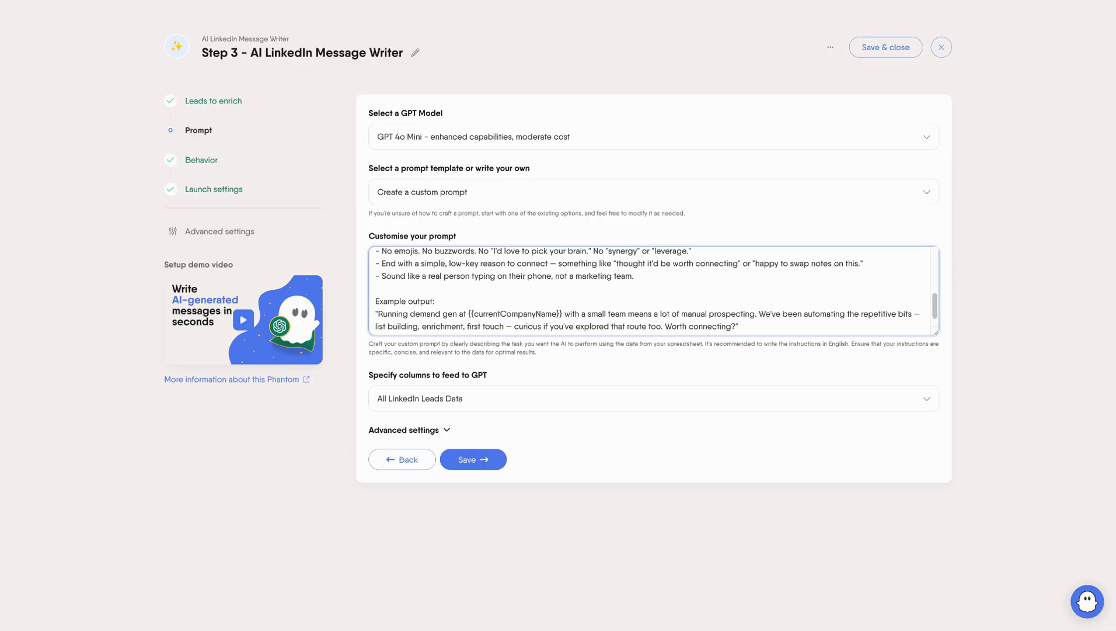
pyautogui.scroll(-1, 649, 291)
pyautogui.scroll(5, 649, 290)
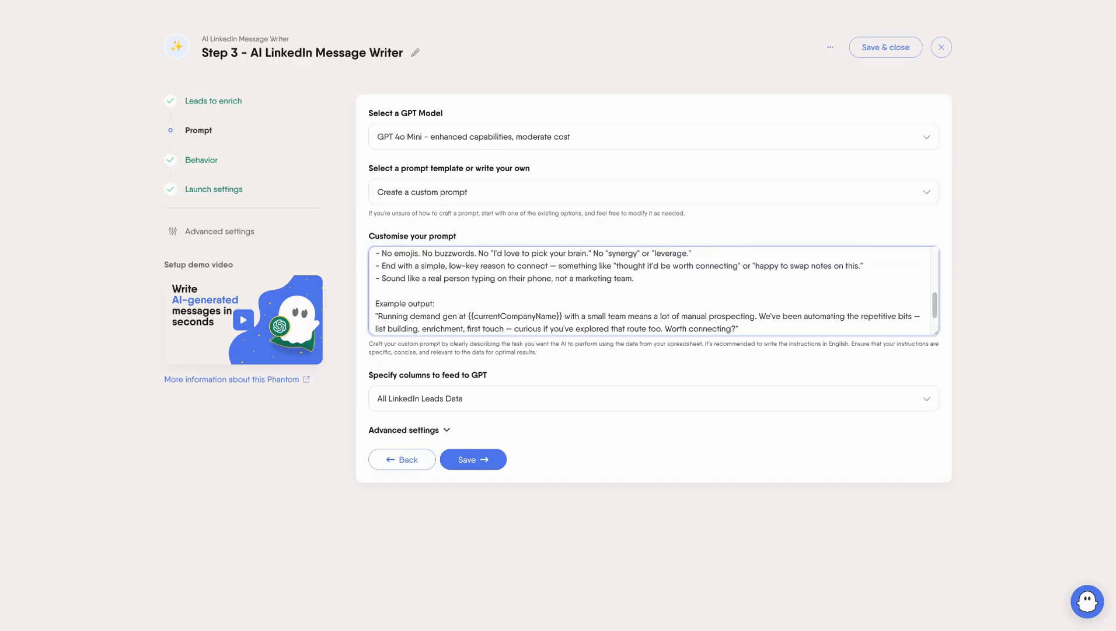
pyautogui.scroll(5, 650, 291)
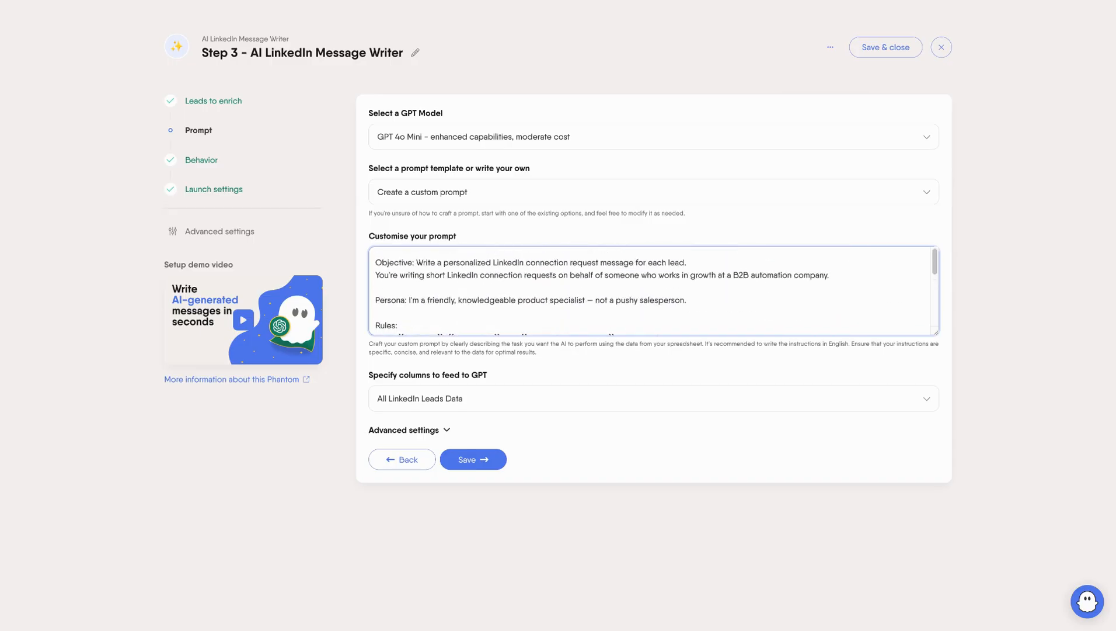
pyautogui.click(949, 292)
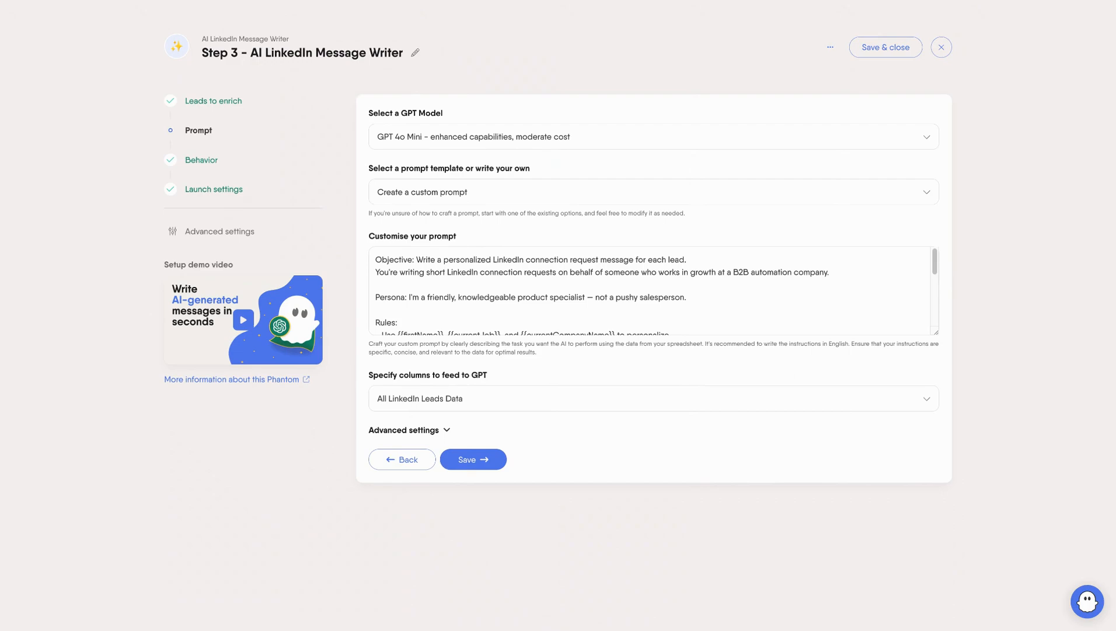
# - Review the choices for which lead columns are fed to GPT, keeping All LinkedIn Leads Data
pyautogui.click(505, 377)
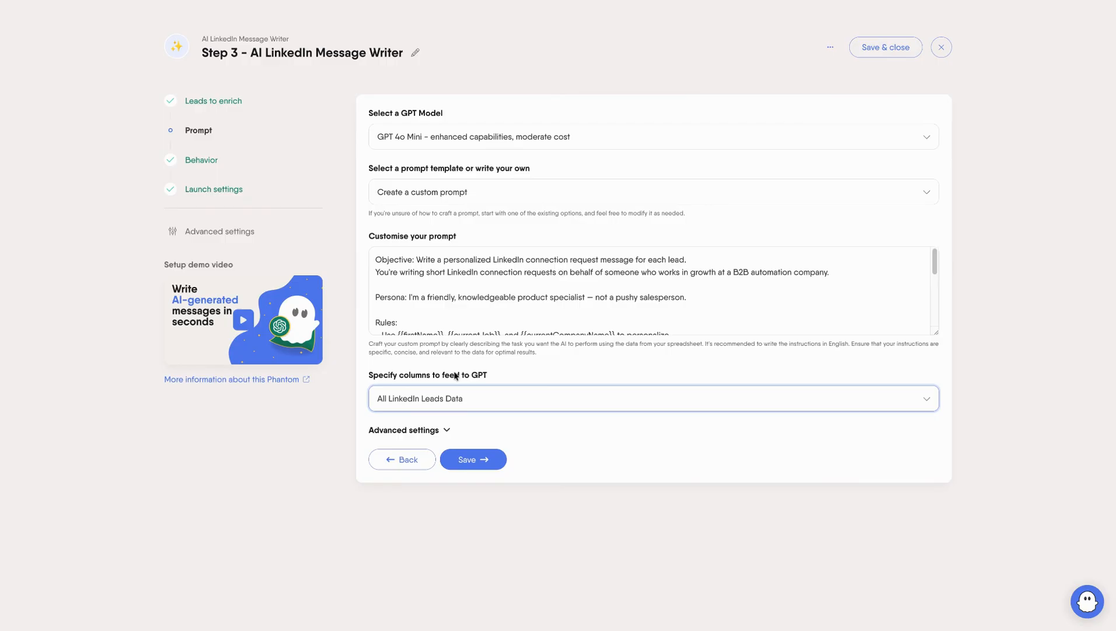
pyautogui.click(448, 398)
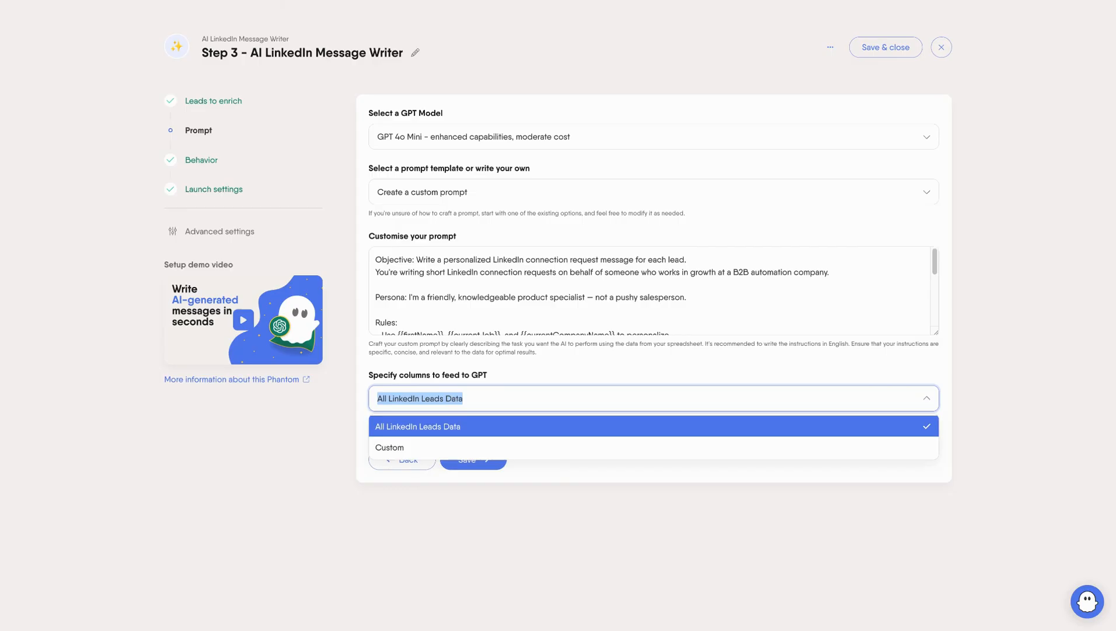
pyautogui.click(318, 427)
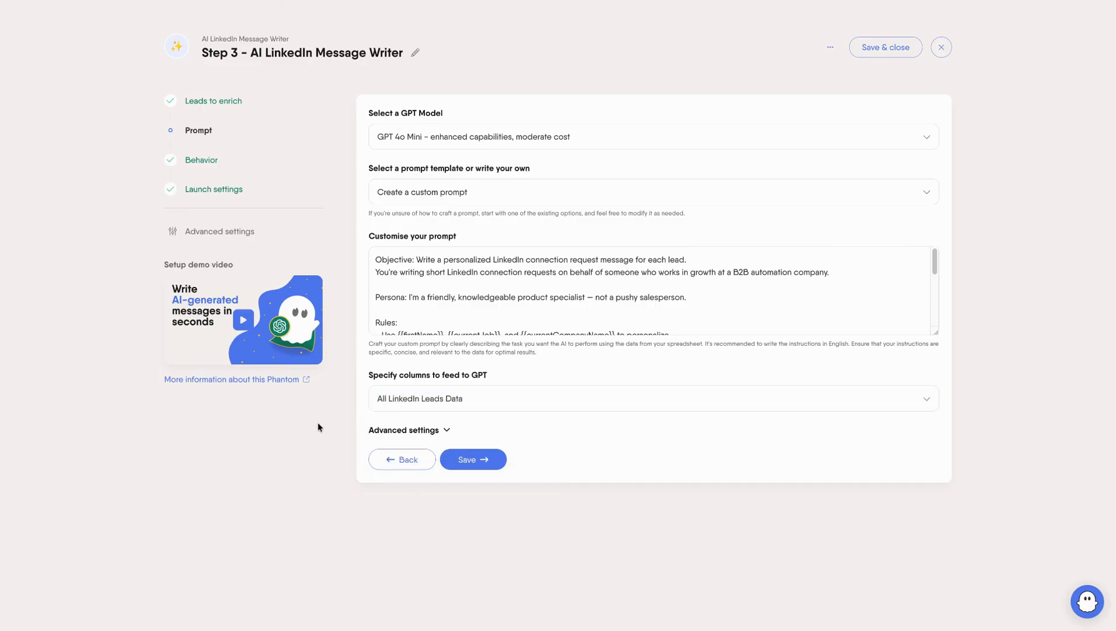
# - Review Step 3's behavior options for how many leads to run and its launch settings, and close the setup
pyautogui.click(199, 167)
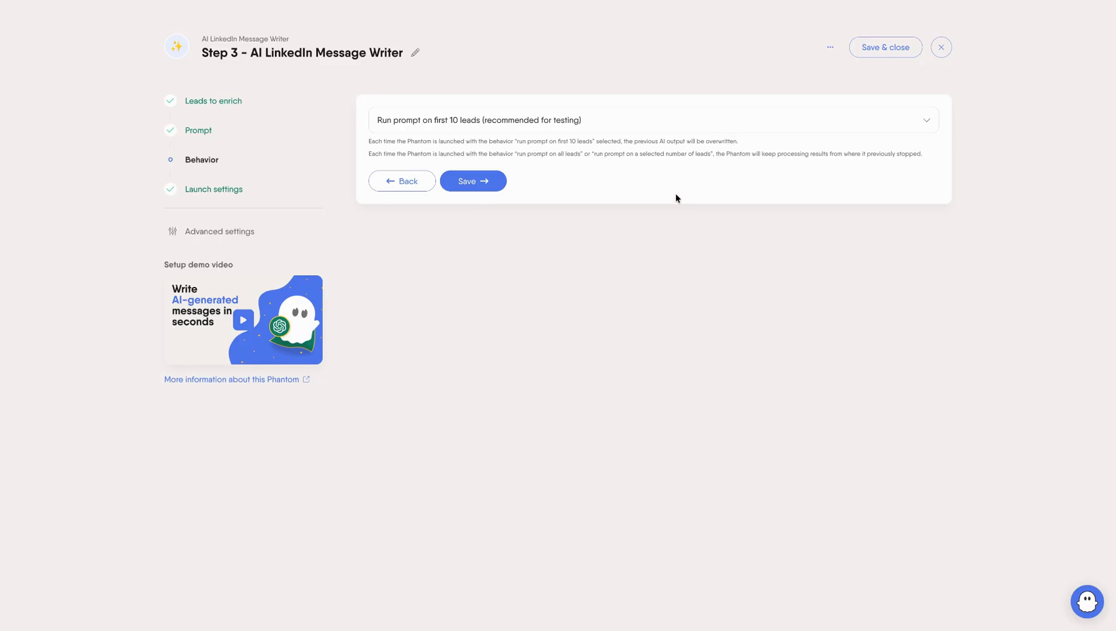
pyautogui.click(664, 117)
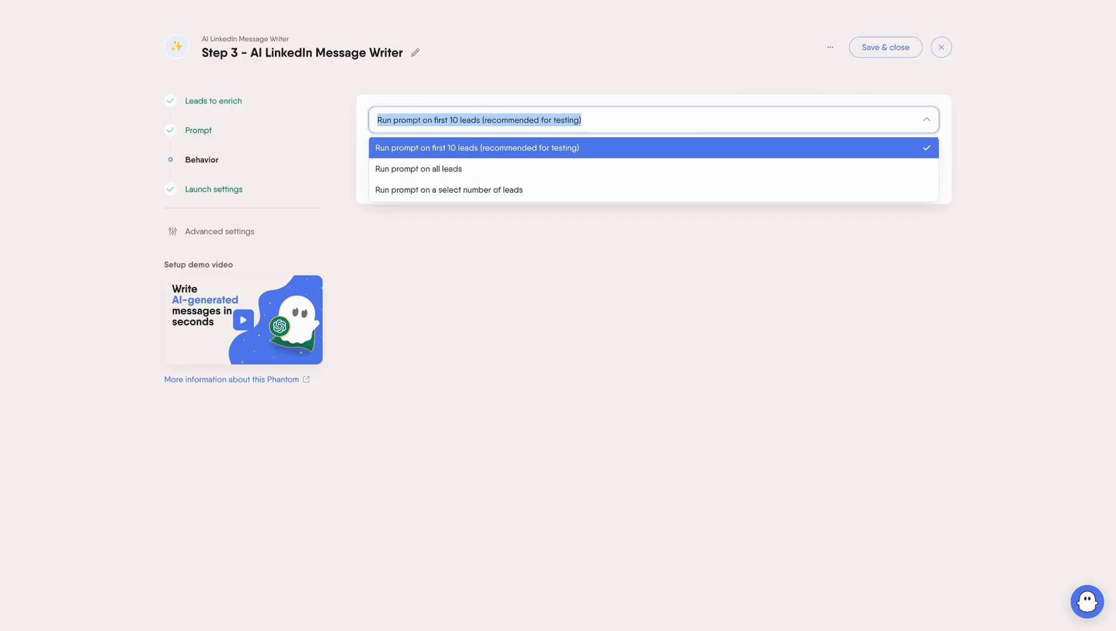
pyautogui.click(588, 240)
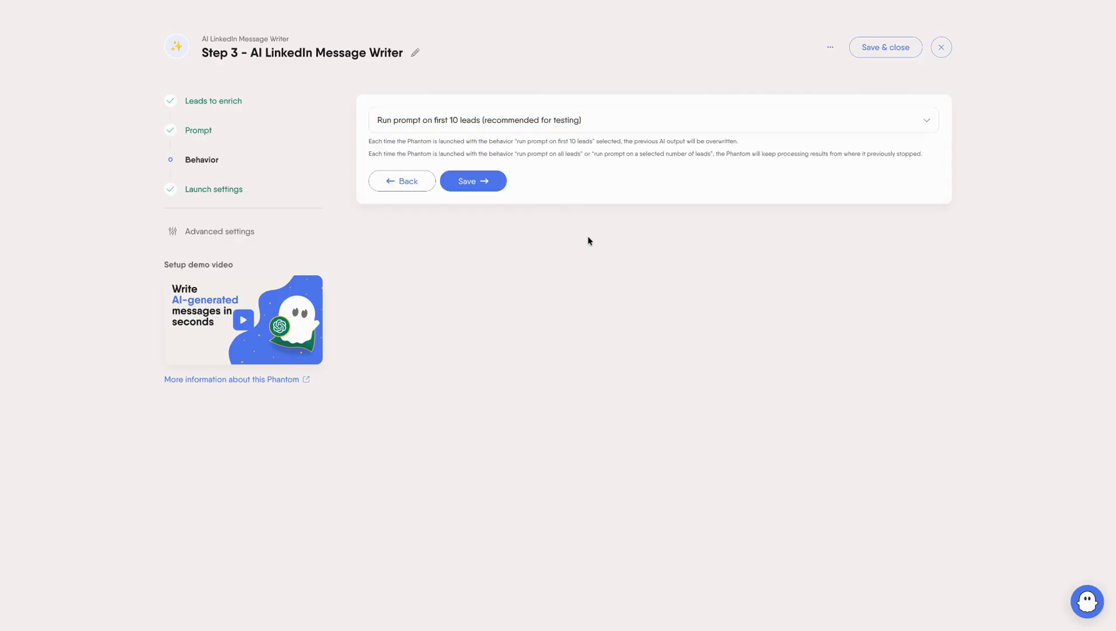
pyautogui.click(224, 192)
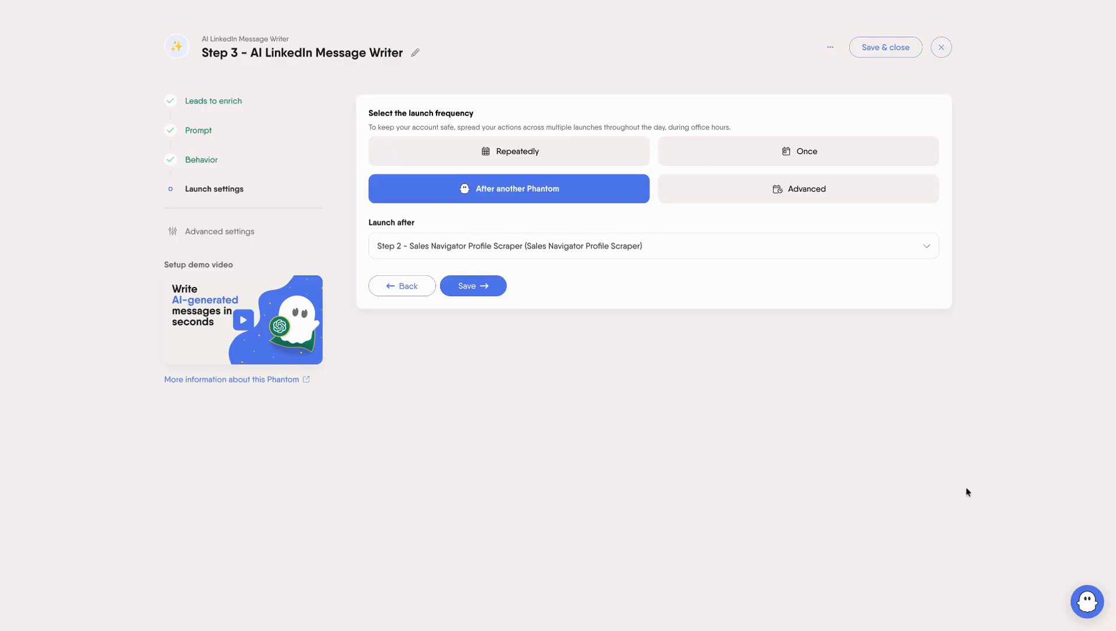
pyautogui.click(941, 47)
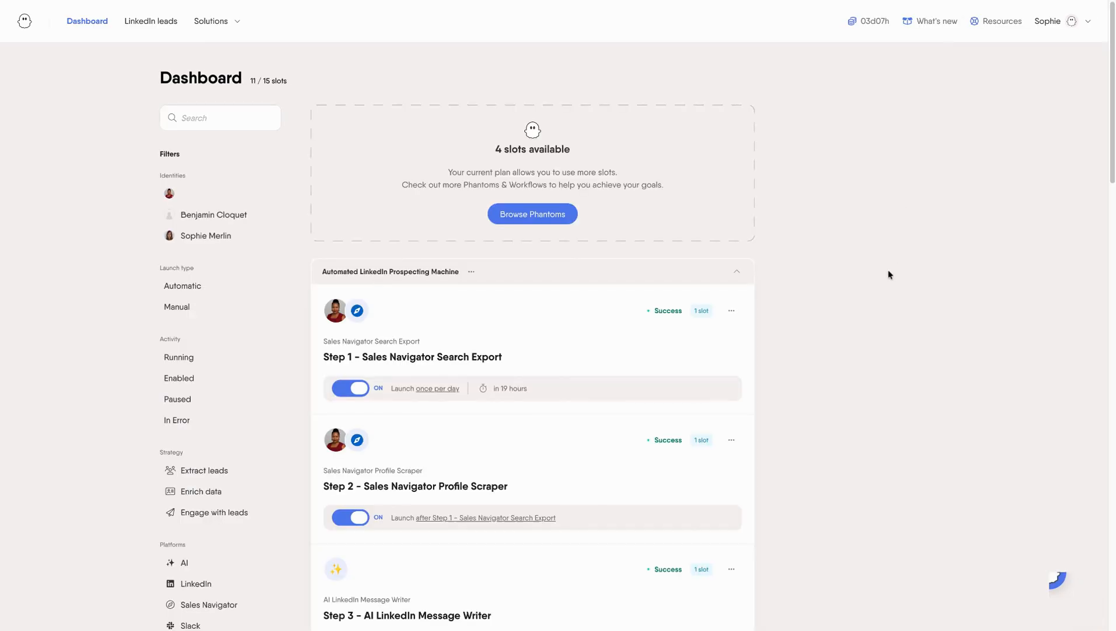
# - Open the Step 3 AI LinkedIn Message Writer results and examine the generated messages alongside the lead columns
pyautogui.scroll(-4, 529, 258)
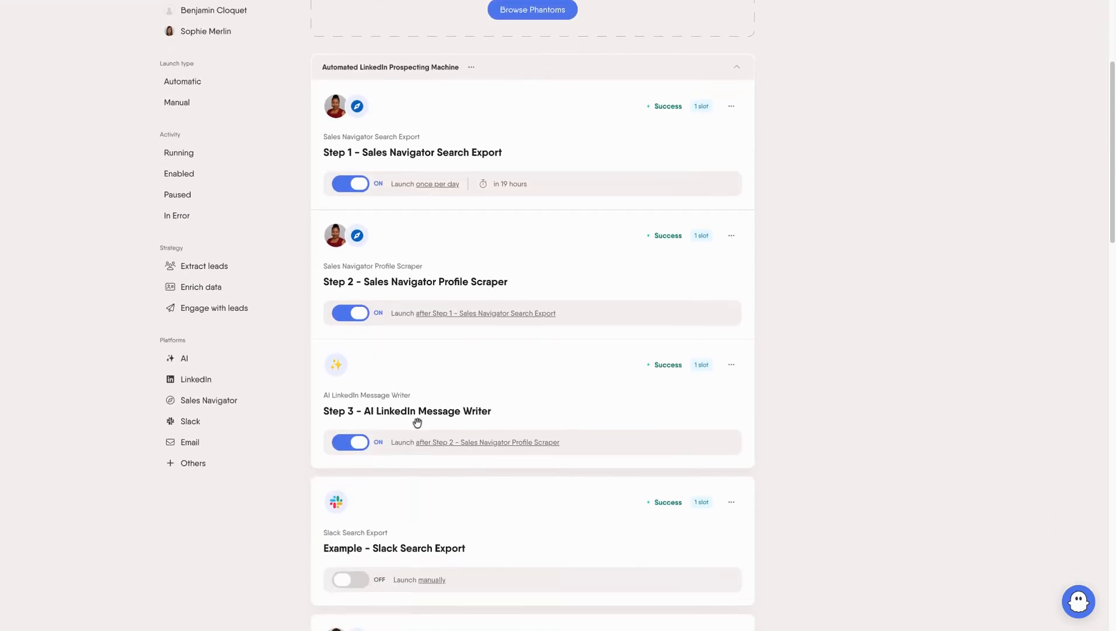
pyautogui.click(420, 419)
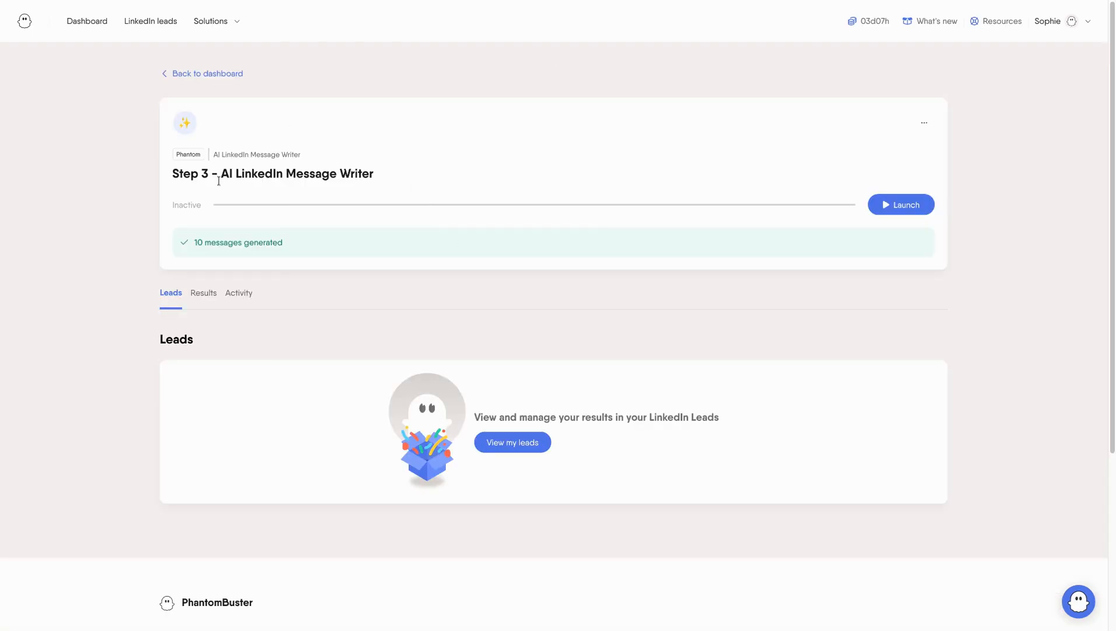
pyautogui.click(203, 293)
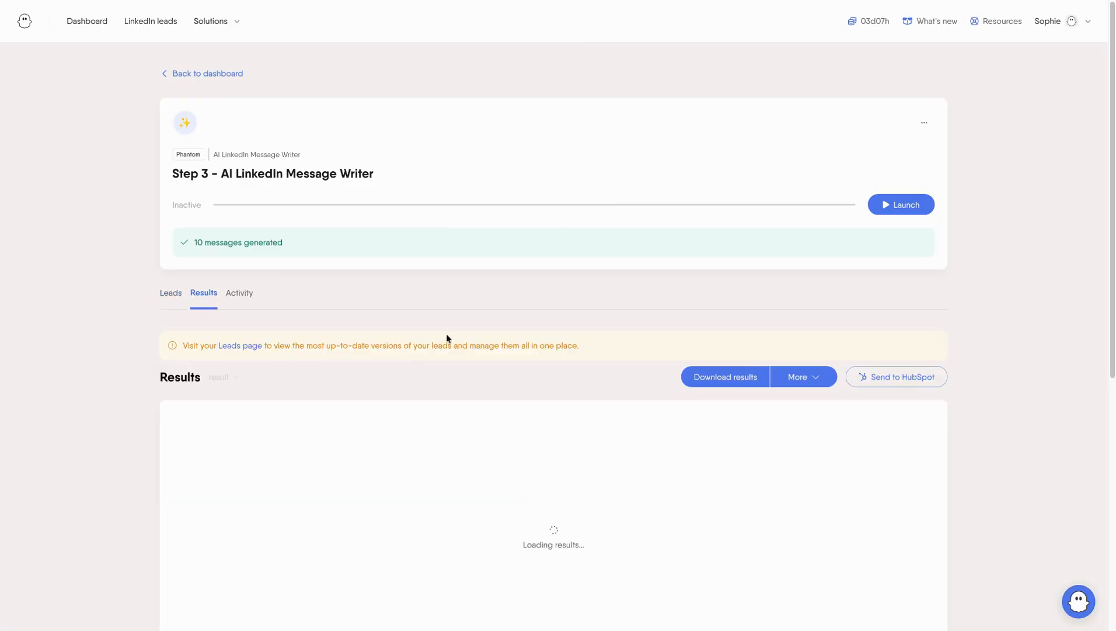
pyautogui.scroll(-4, 449, 339)
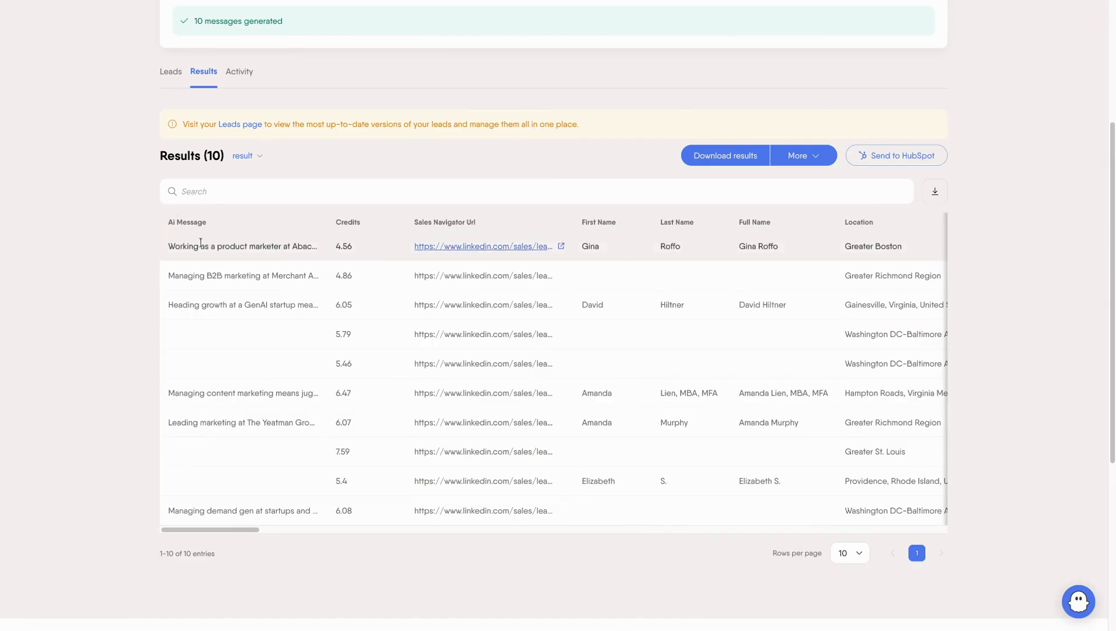
pyautogui.scroll(-2, 219, 493)
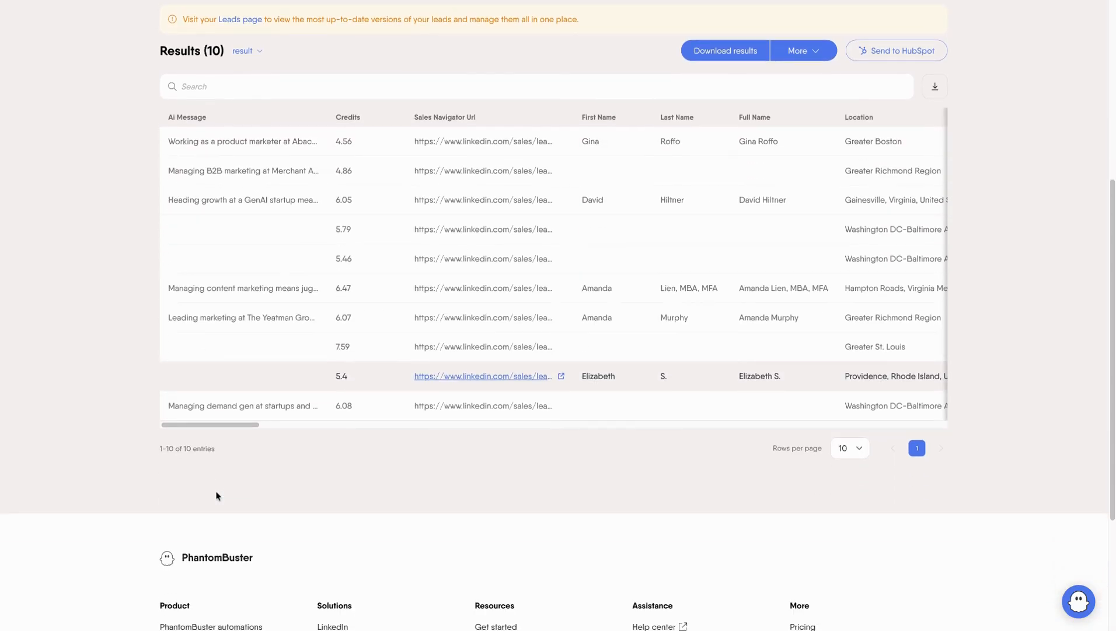
pyautogui.scroll(3, 217, 496)
pyautogui.scroll(3, 216, 495)
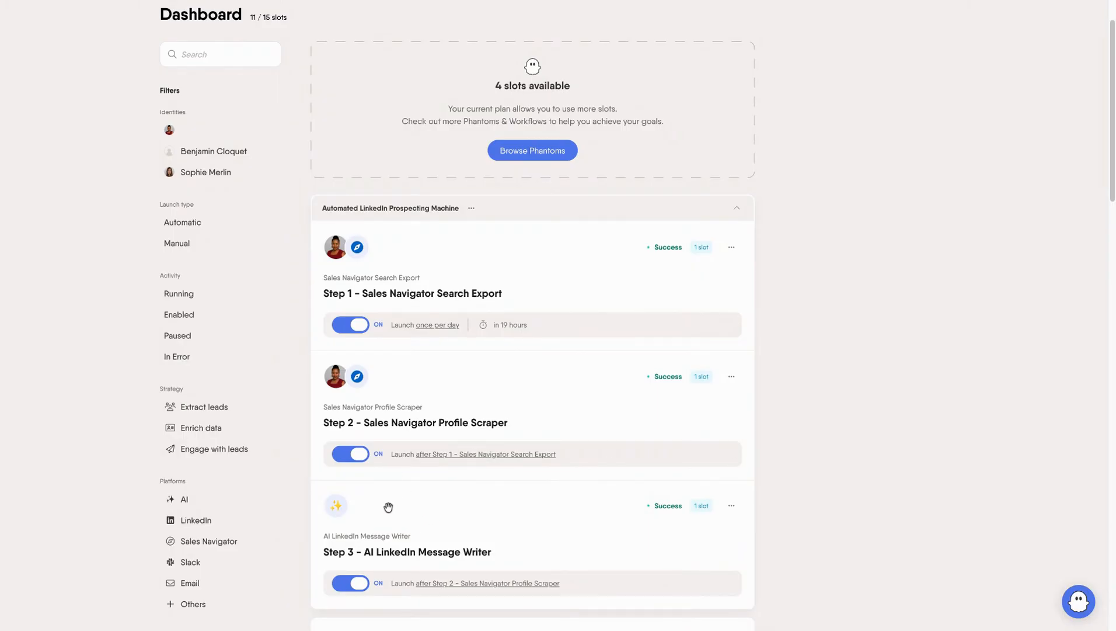
# - Reopen the Step 3 results and copy the result.csv export to the clipboard from the download options
pyautogui.click(404, 553)
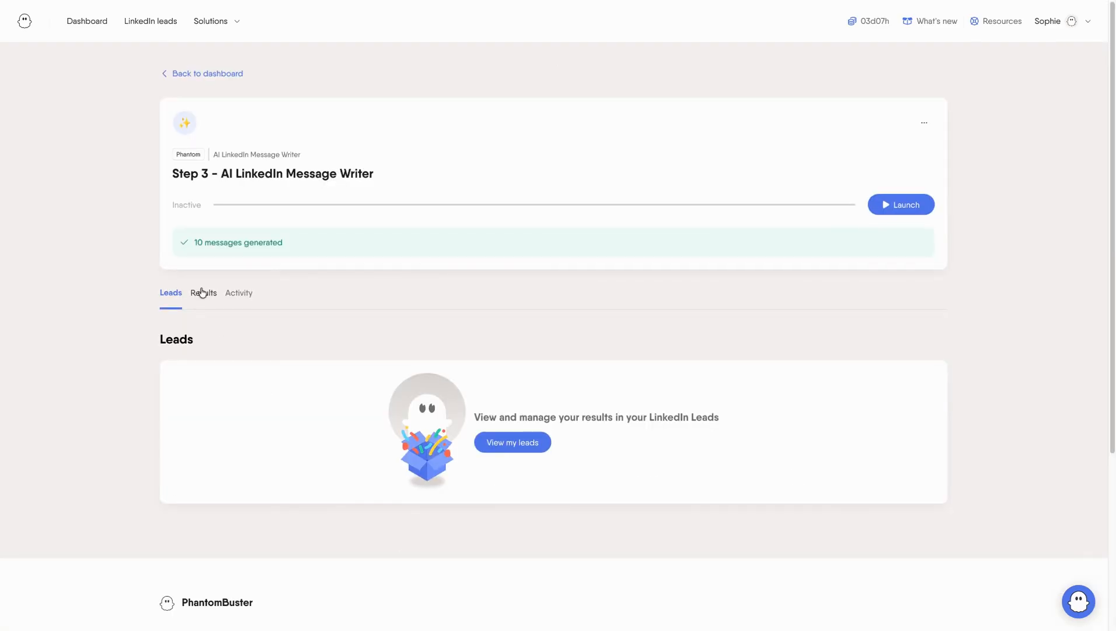
pyautogui.click(202, 292)
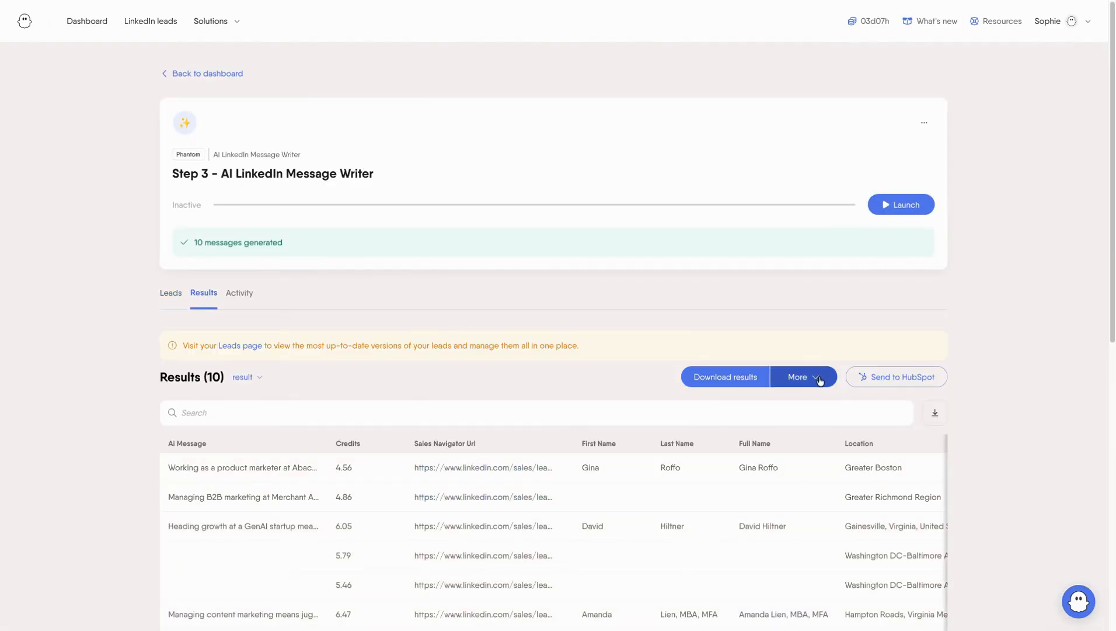
pyautogui.click(820, 380)
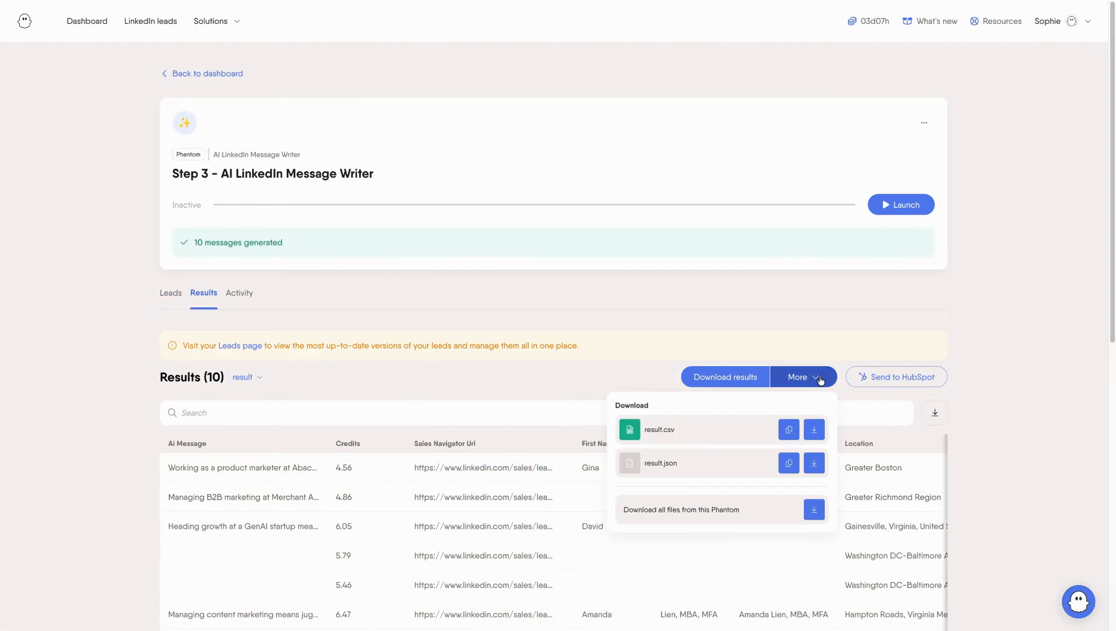
pyautogui.click(789, 430)
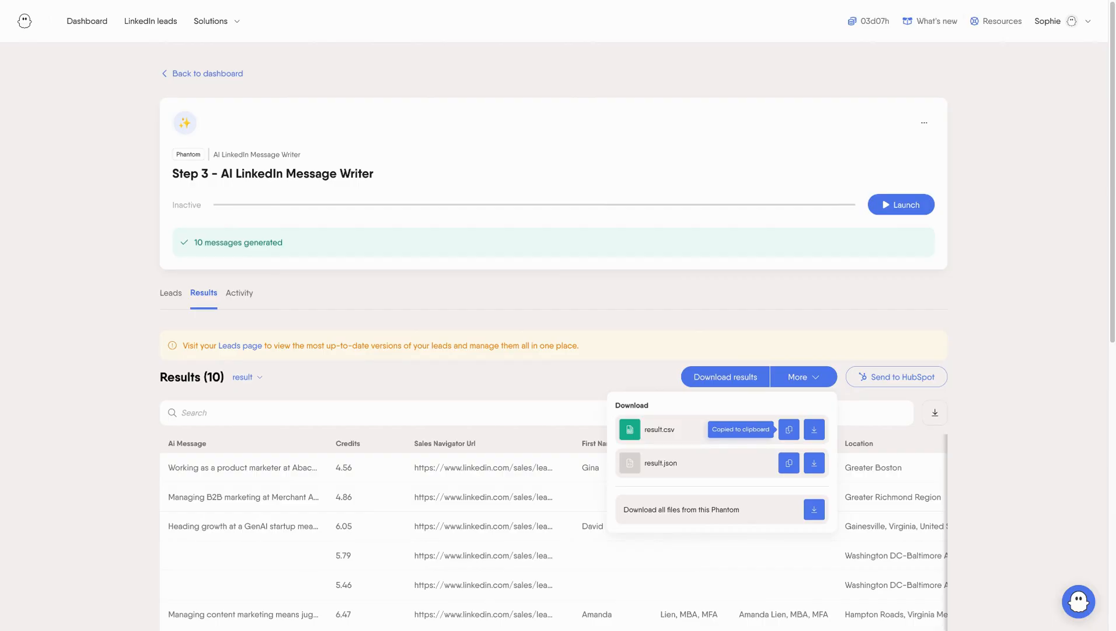